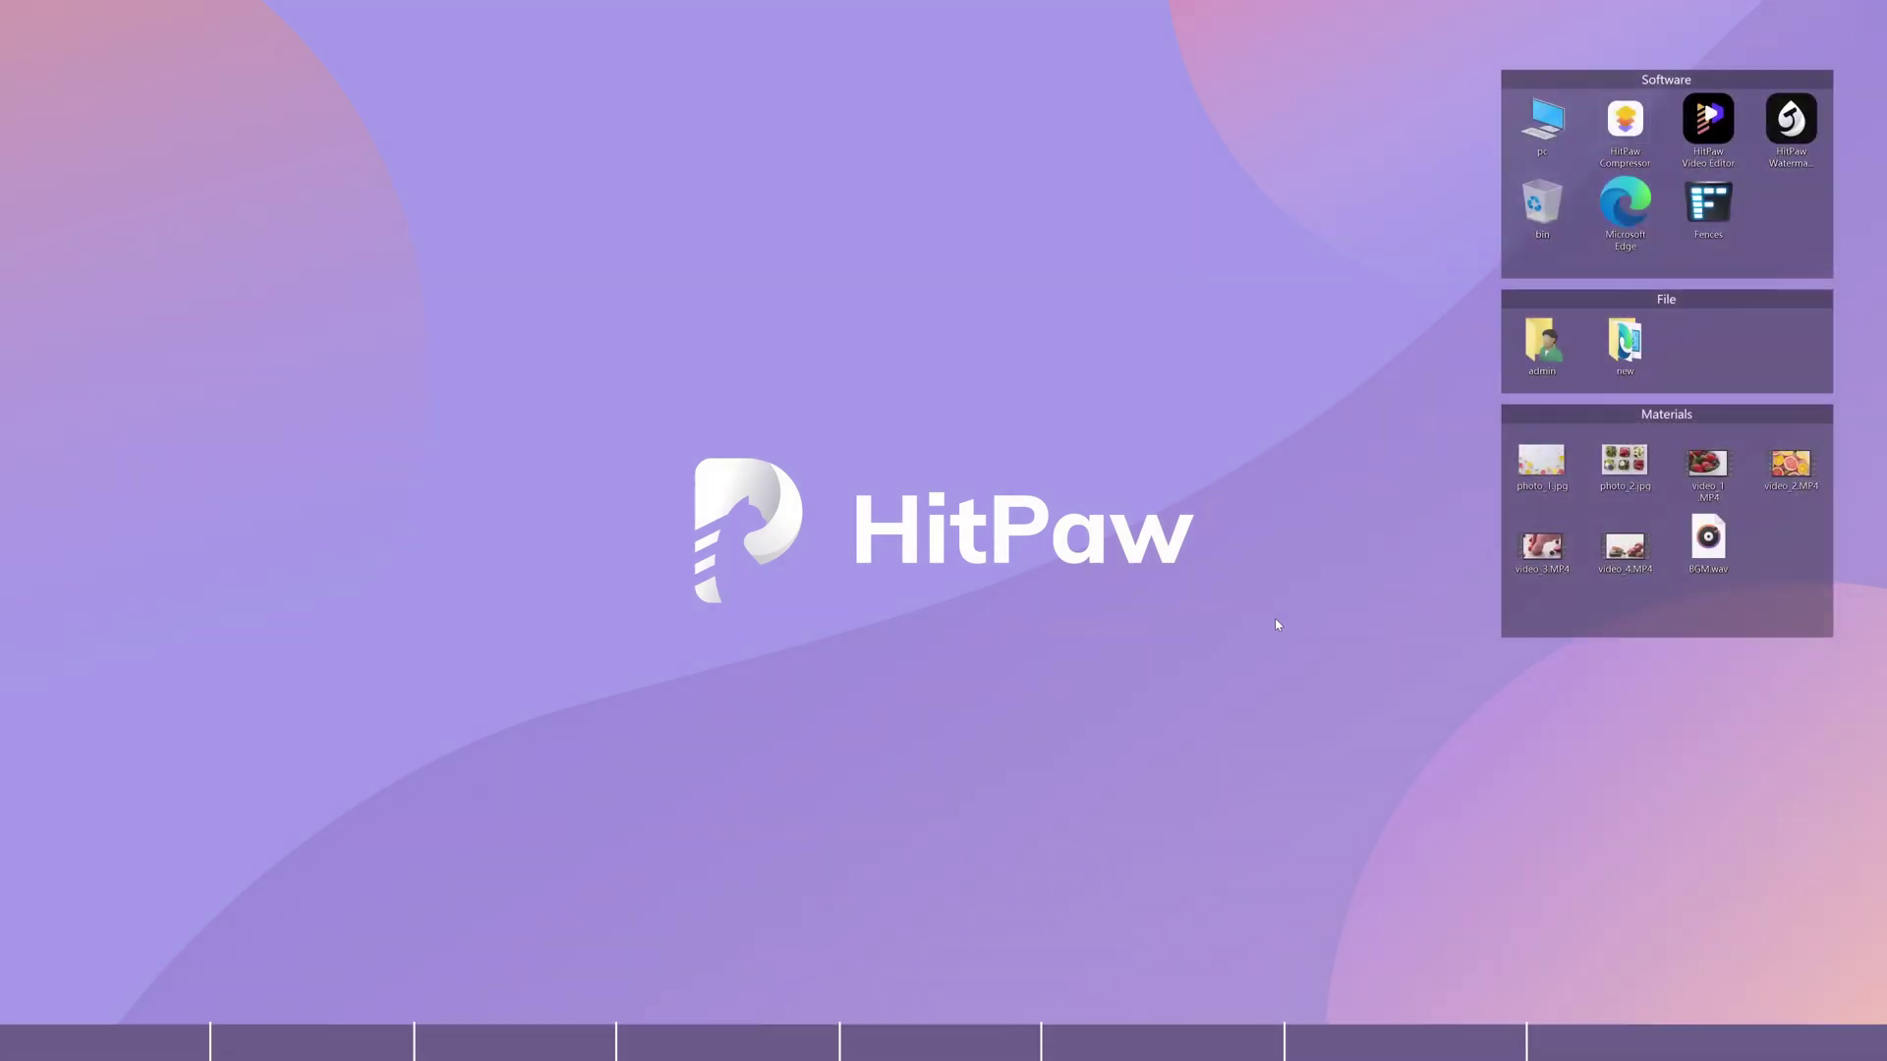
- Launch HitPaw Video Editor and import the Materials files (fruit clips and BGM) into My Files
{"action": "double_click", "coordinate": [1707, 120]}
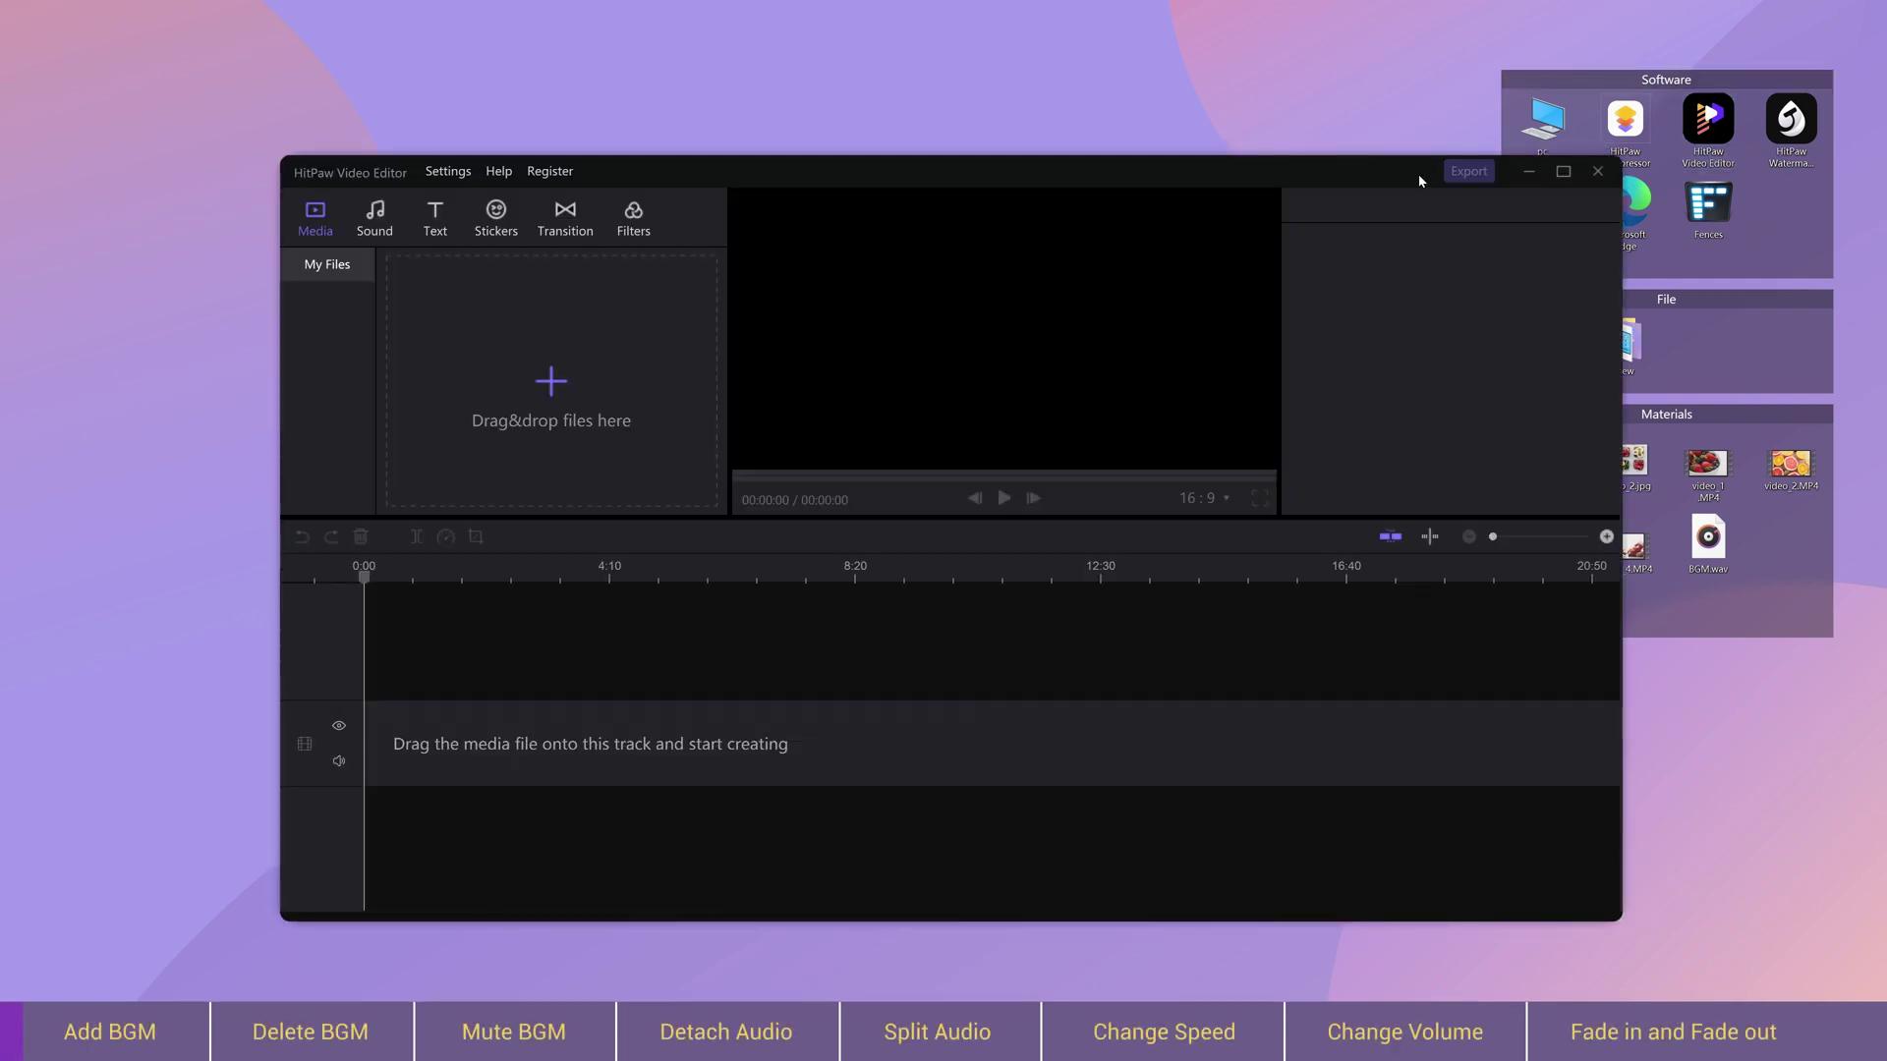
{"action": "left_click_drag", "start_coordinate": [1375, 166], "coordinate": [1207, 156]}
{"action": "left_click_drag", "start_coordinate": [1526, 460], "coordinate": [549, 367]}
{"action": "left_click_drag", "start_coordinate": [841, 161], "coordinate": [983, 151]}
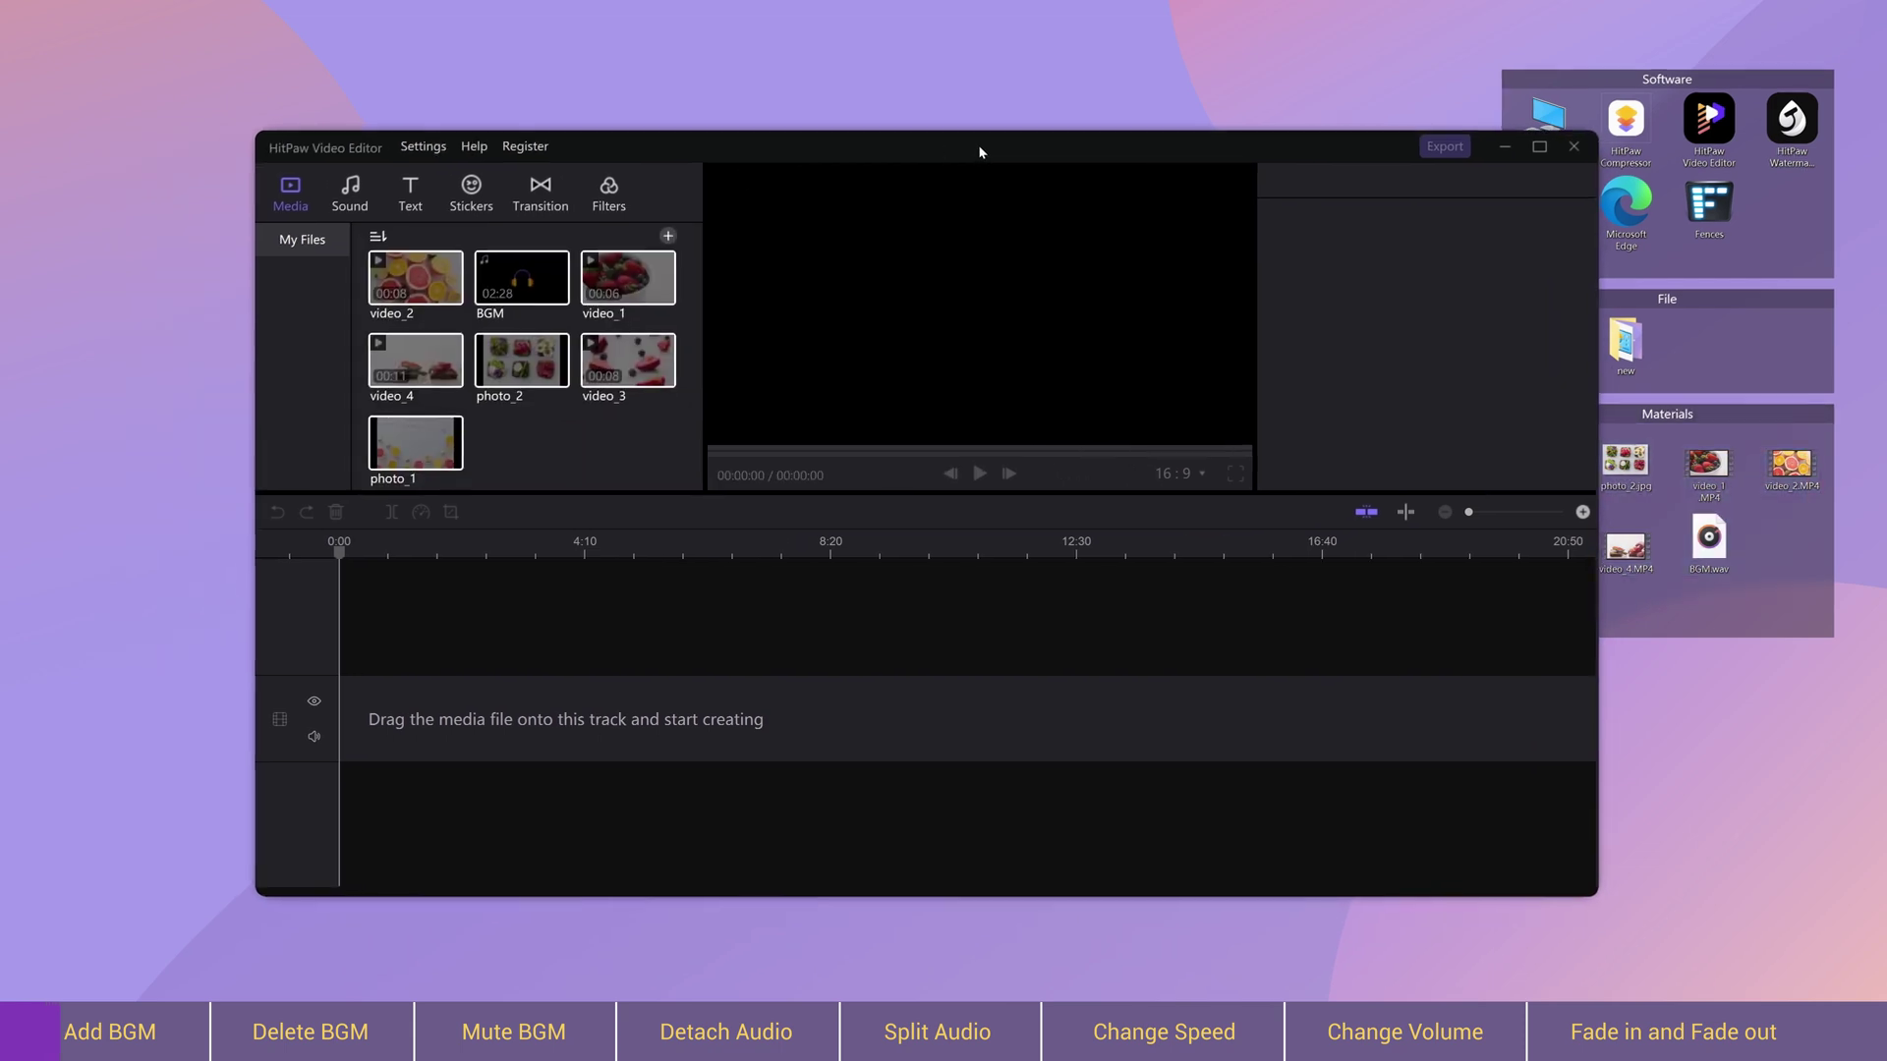
{"action": "double_click", "coordinate": [1715, 677]}
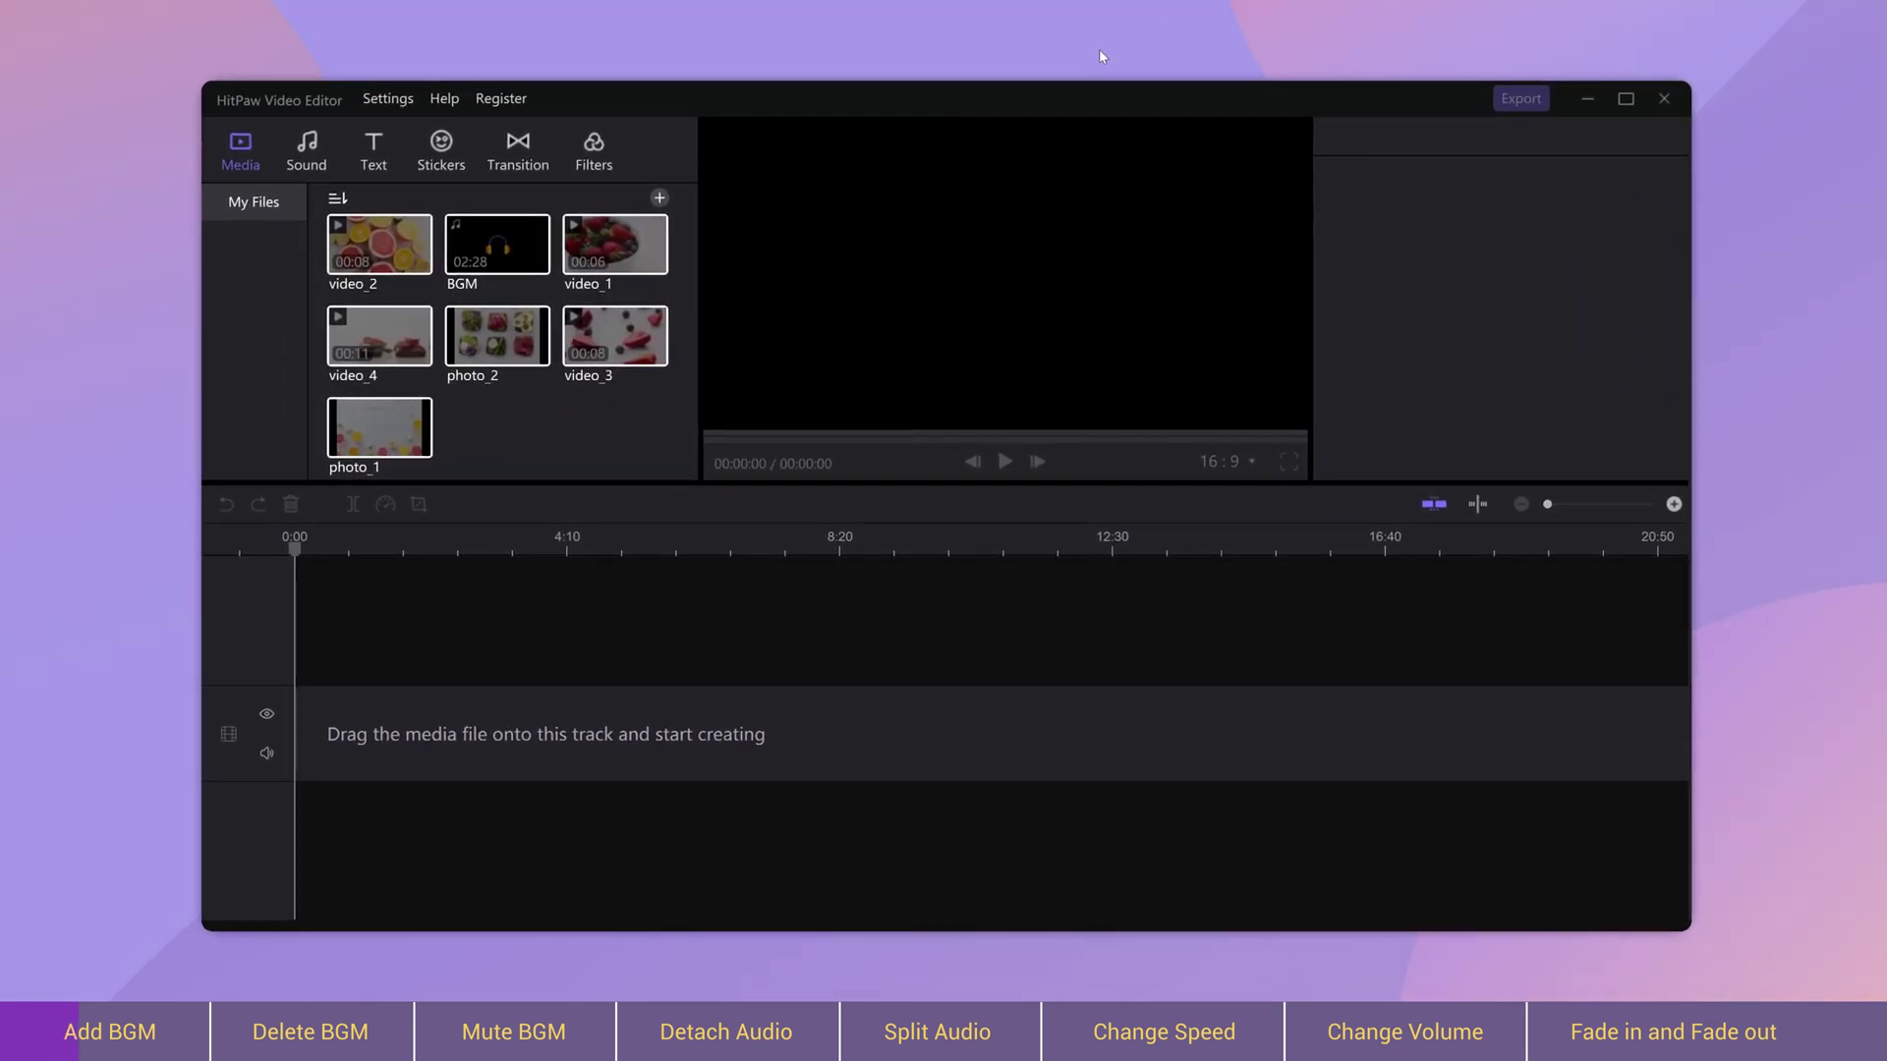
- Place video_2 on the main track with BGM beneath it starting at 0:00, then play
{"action": "left_click_drag", "start_coordinate": [379, 243], "coordinate": [433, 722]}
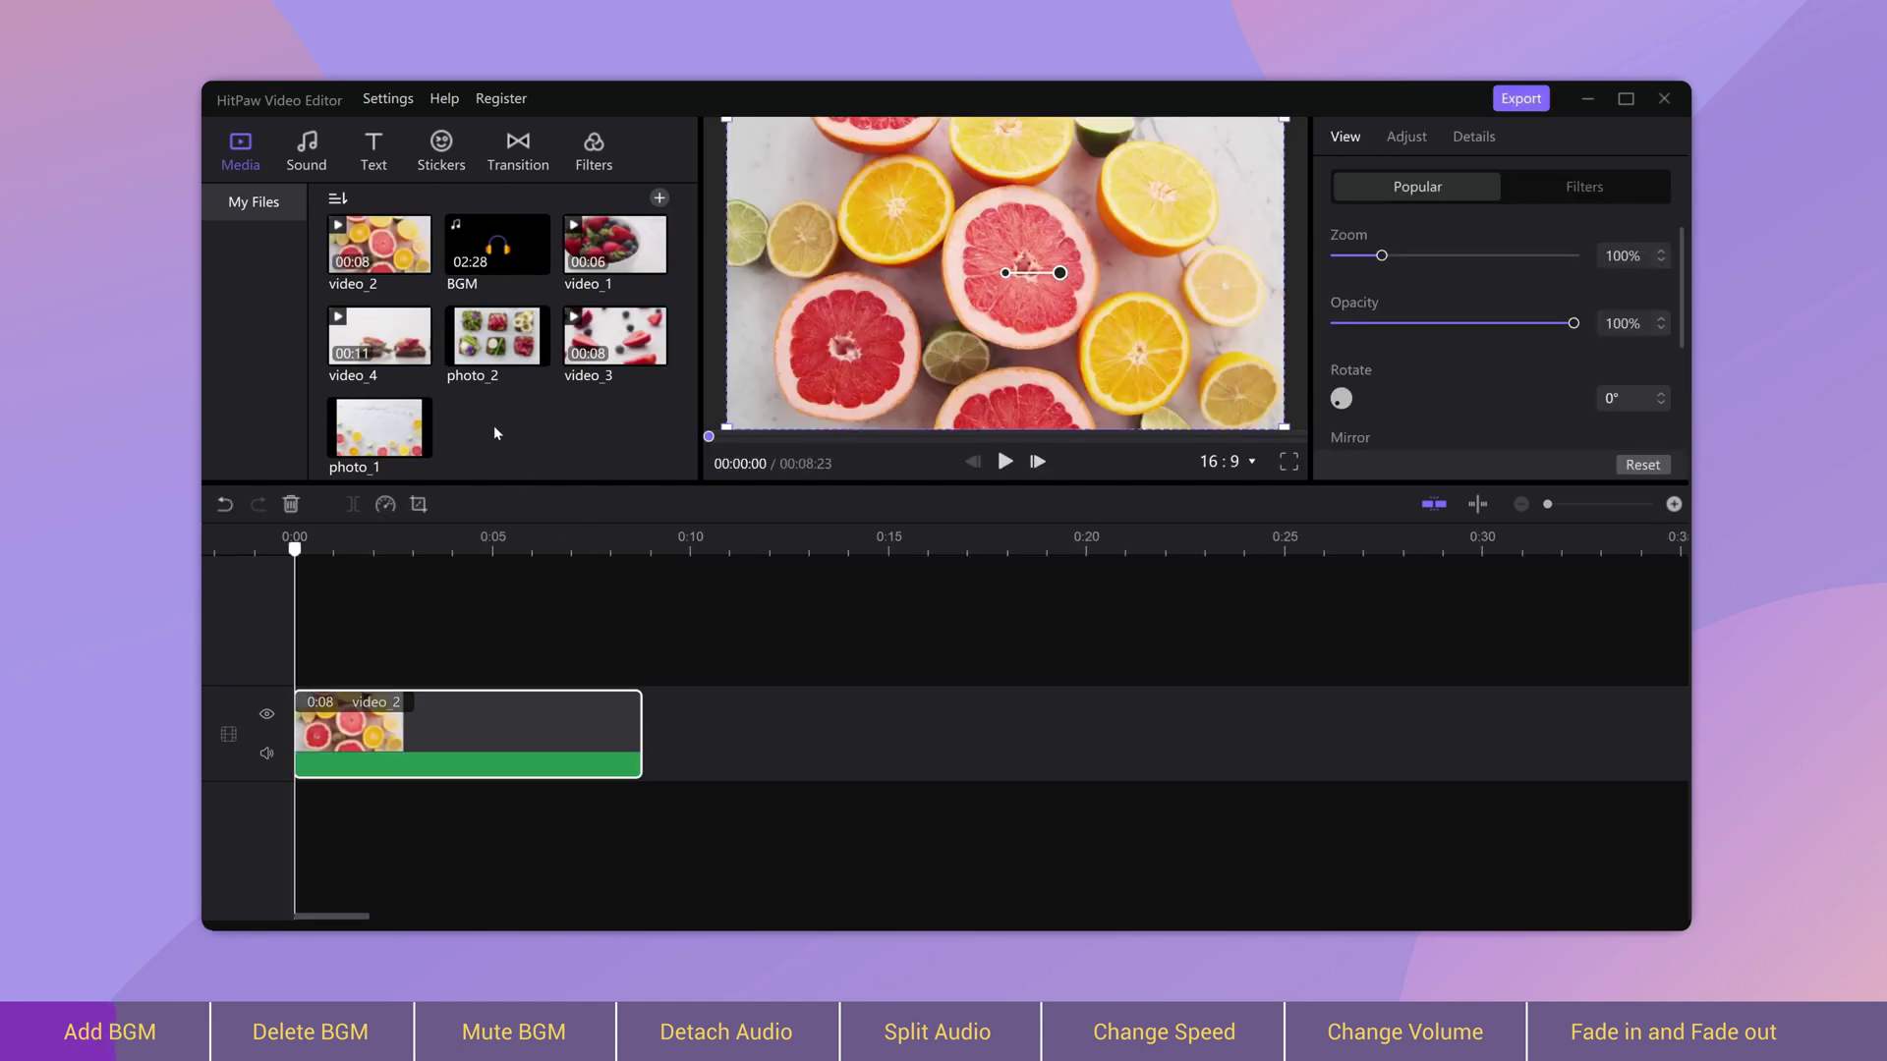
{"action": "left_click", "coordinate": [545, 255]}
{"action": "left_click_drag", "start_coordinate": [545, 256], "coordinate": [396, 830]}
{"action": "left_click_drag", "start_coordinate": [562, 798], "coordinate": [464, 798]}
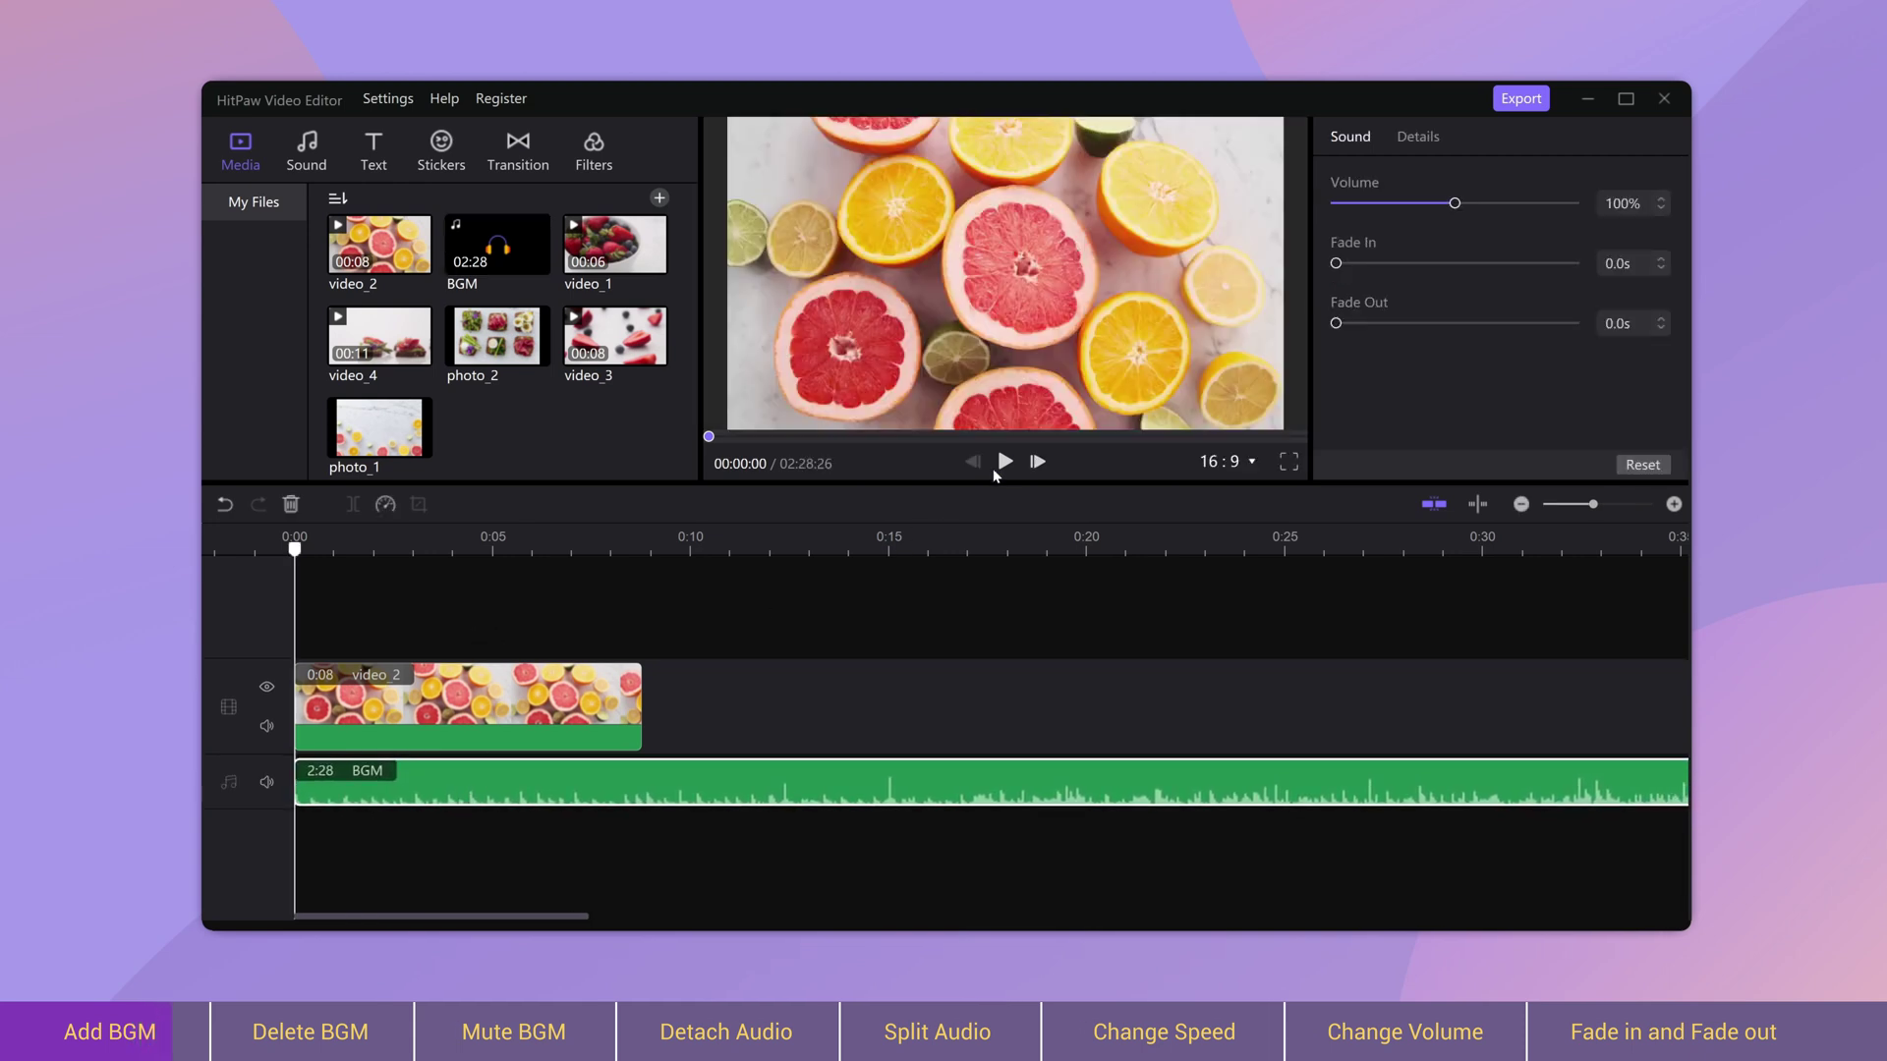
{"action": "left_click", "coordinate": [1003, 462]}
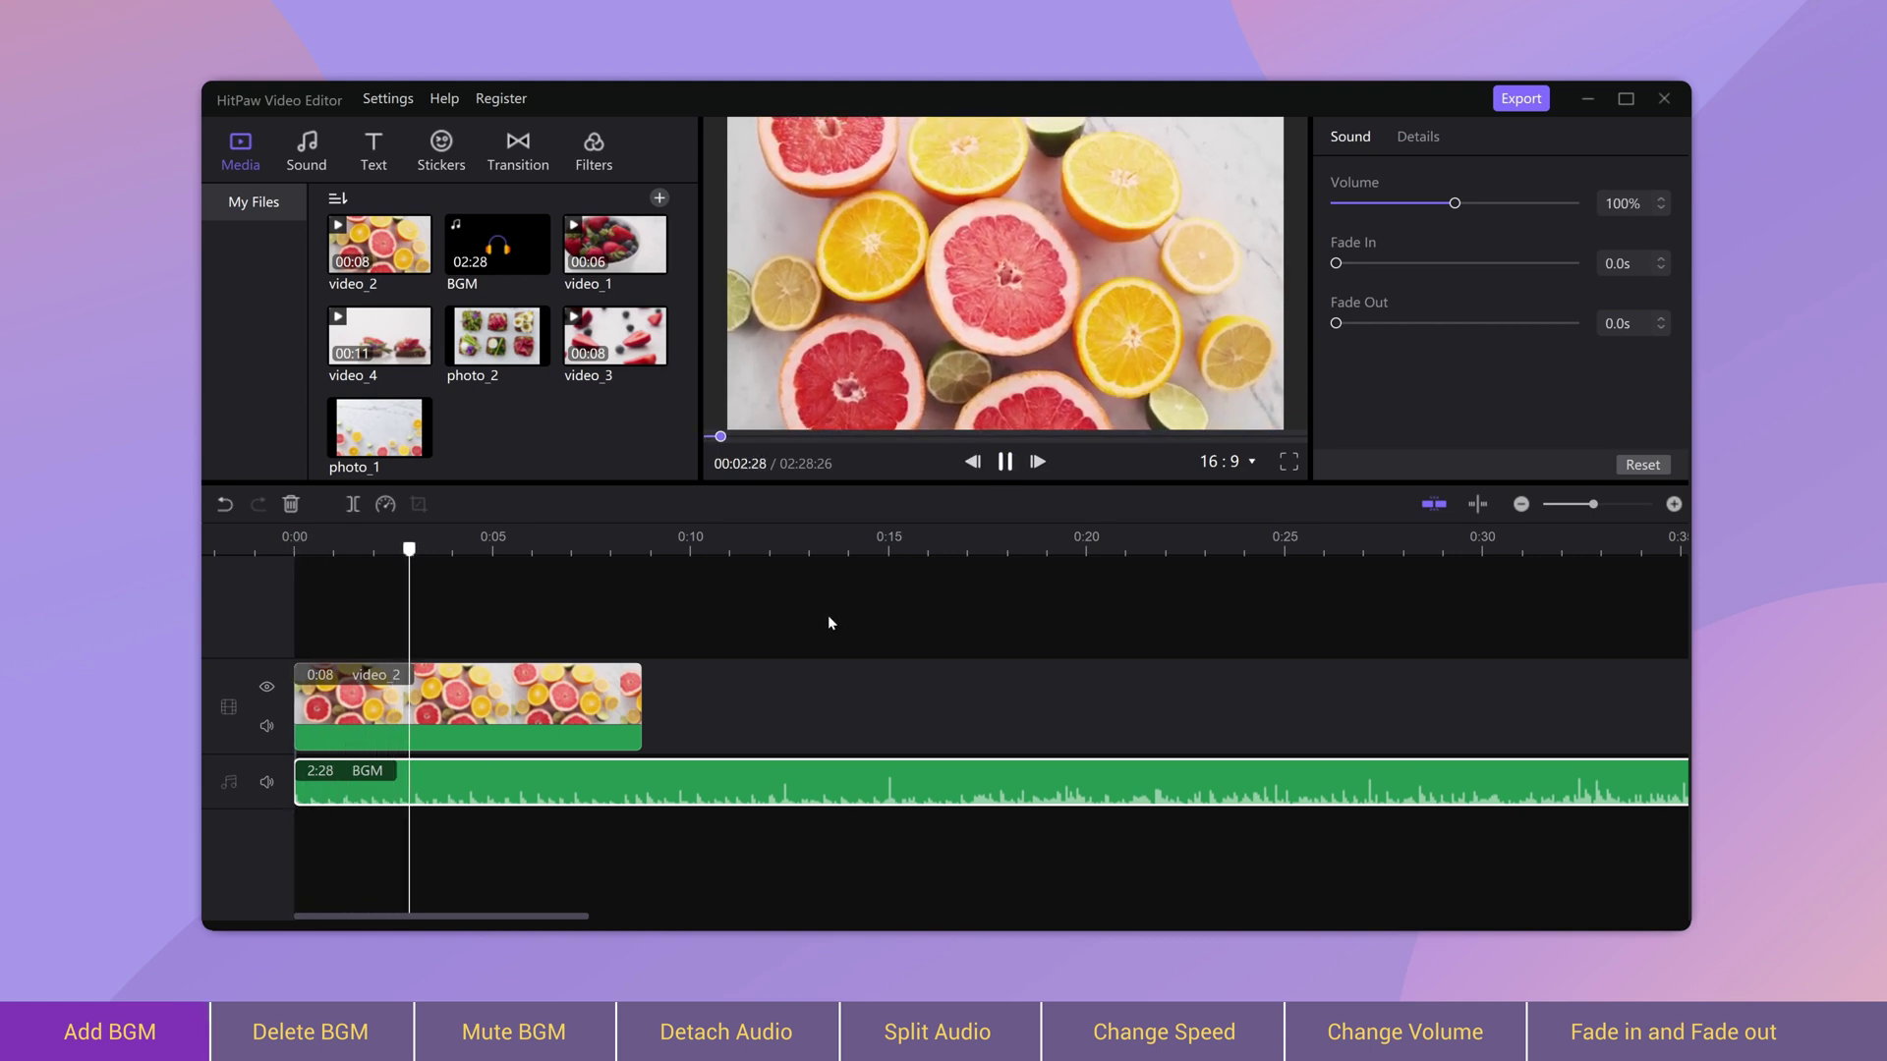
{"action": "left_click_drag", "start_coordinate": [500, 261], "coordinate": [452, 841]}
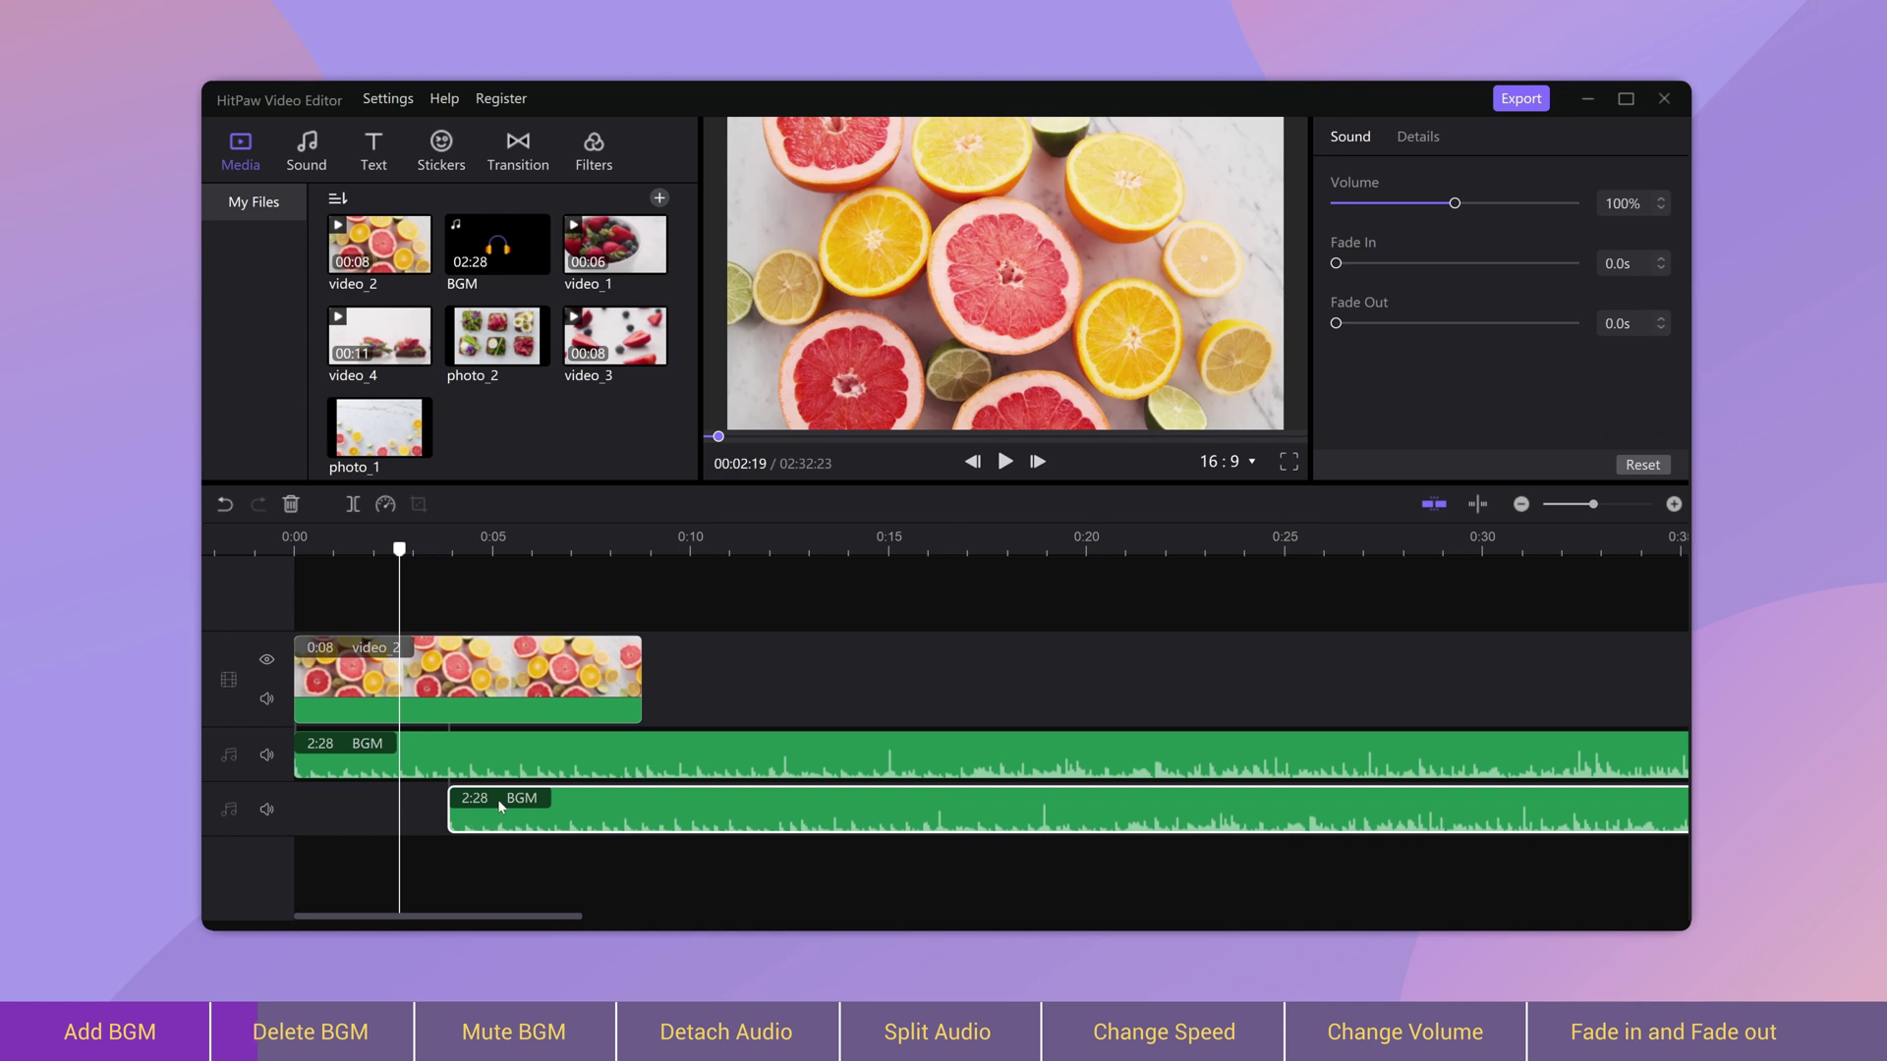
{"action": "left_click_drag", "start_coordinate": [587, 800], "coordinate": [499, 804]}
{"action": "right_click", "coordinate": [499, 804]}
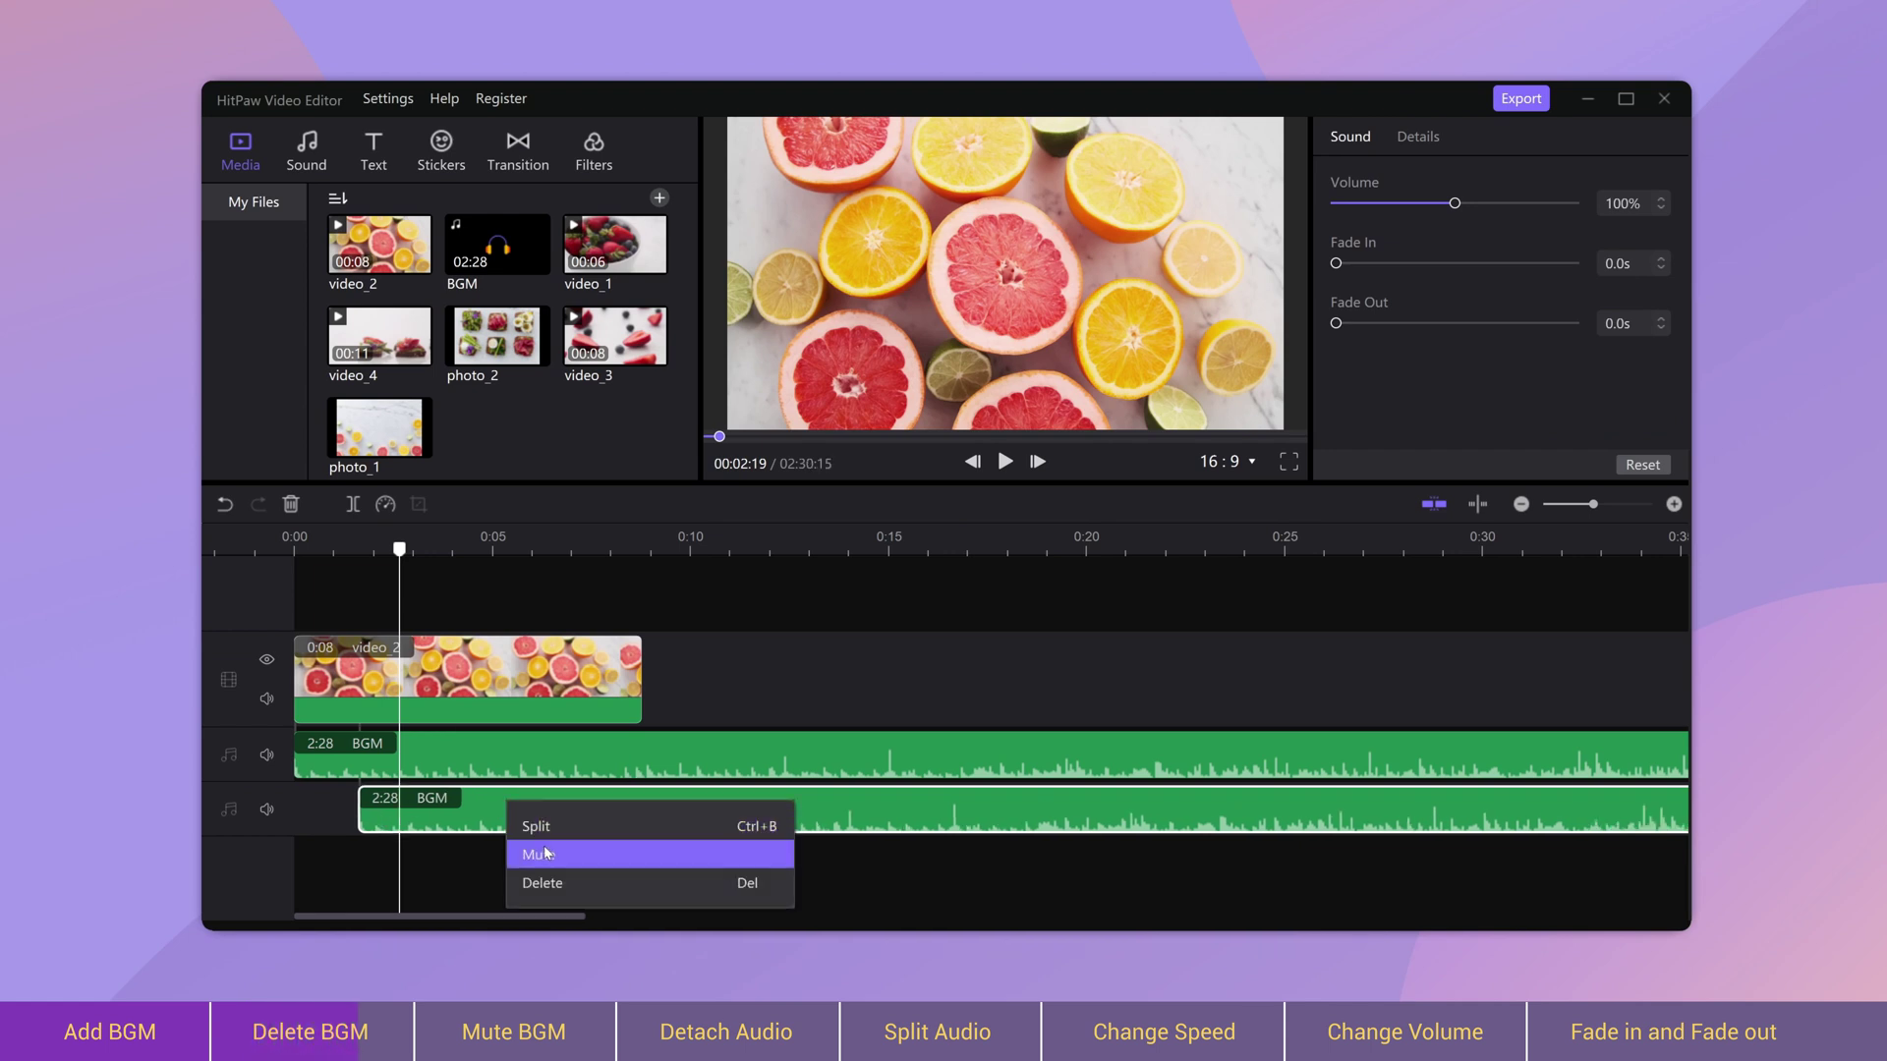
{"action": "left_click", "coordinate": [574, 883]}
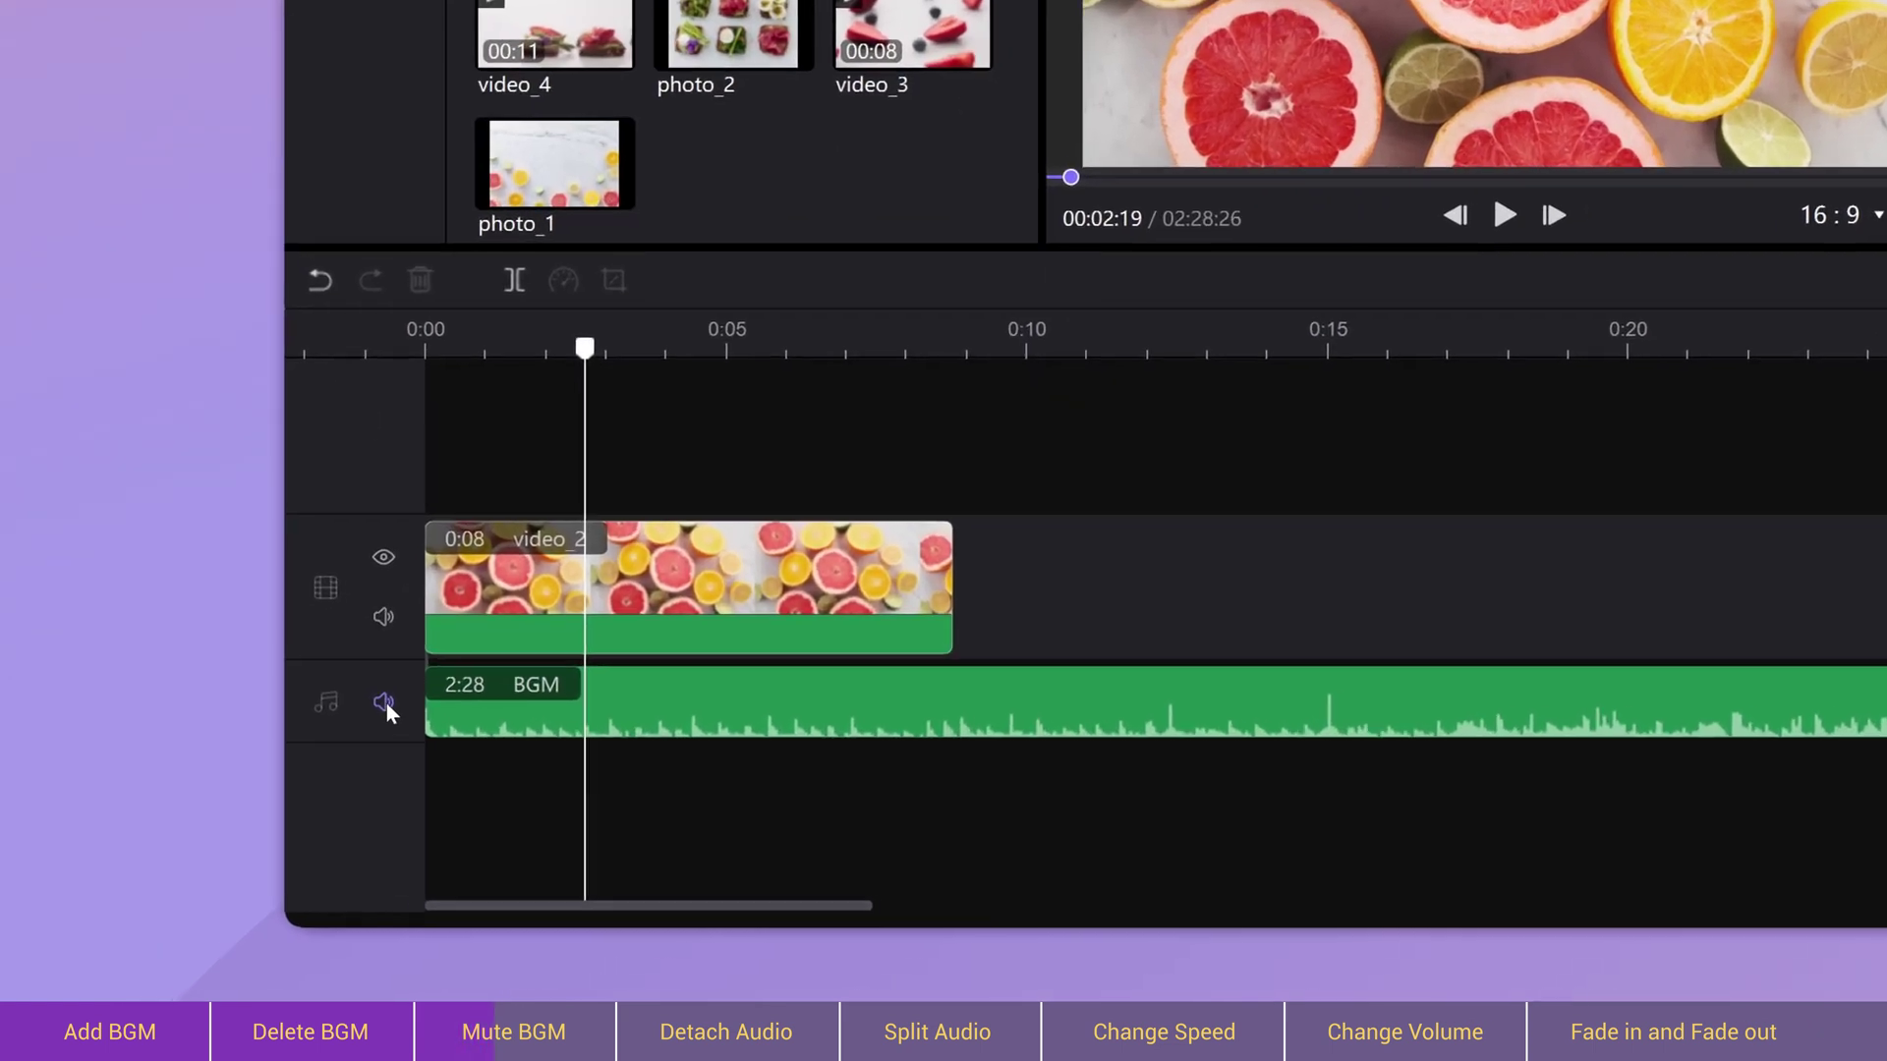
- Mute the BGM track, then hide and re-show the video_2 track around 0:06
{"action": "left_click", "coordinate": [267, 782]}
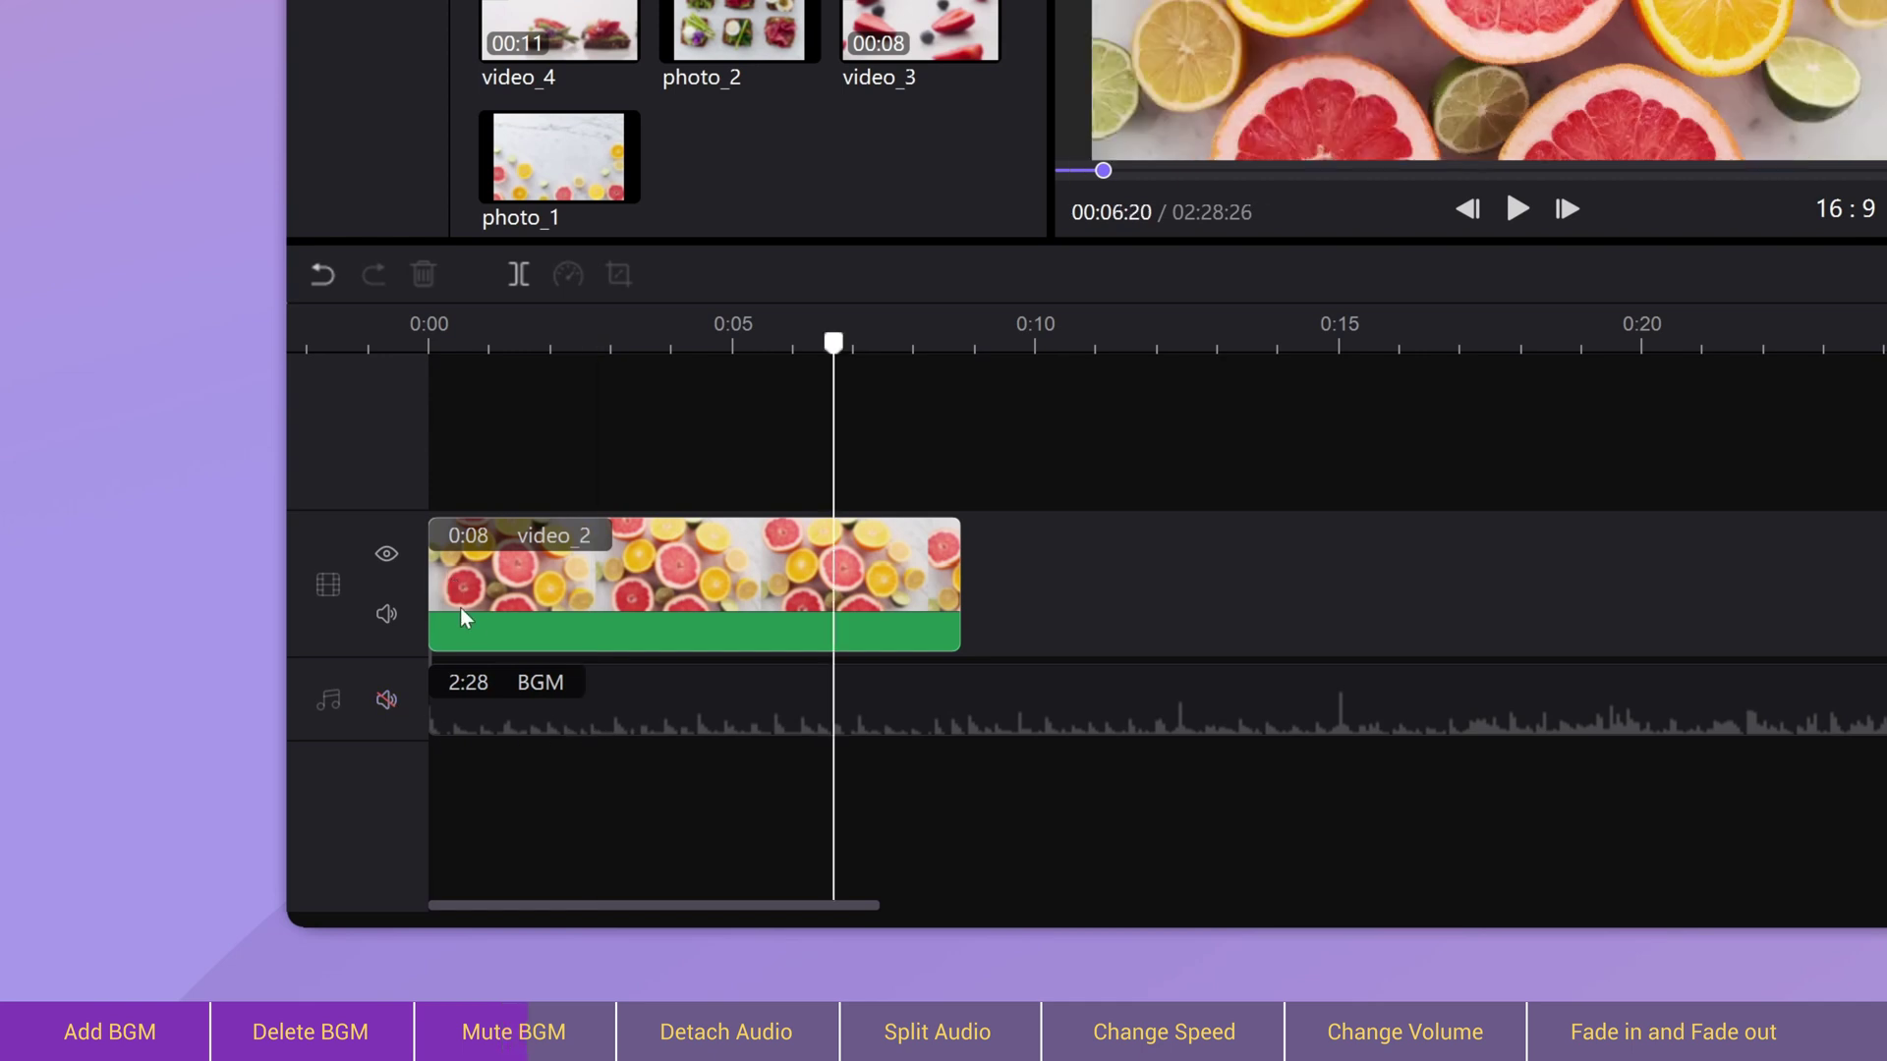
{"action": "left_click", "coordinate": [387, 555]}
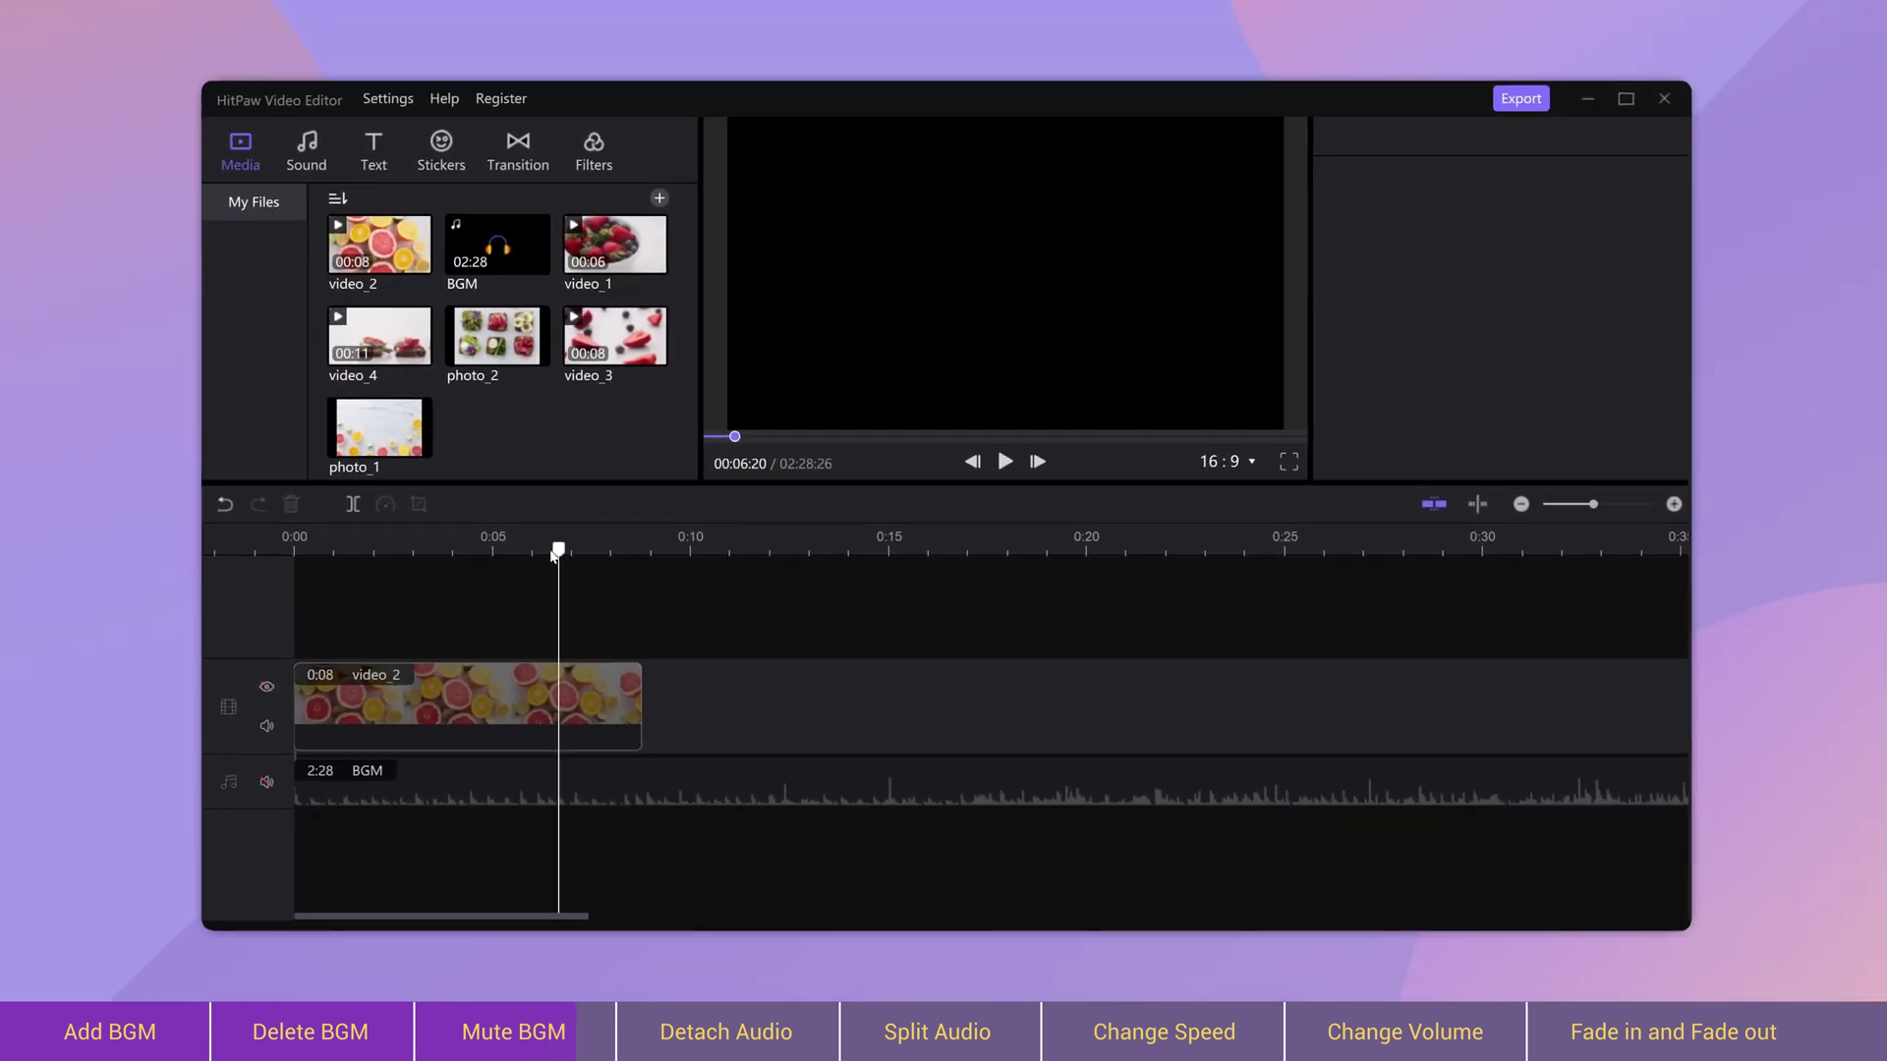
{"action": "left_click_drag", "start_coordinate": [553, 555], "coordinate": [469, 548]}
{"action": "left_click", "coordinate": [266, 686]}
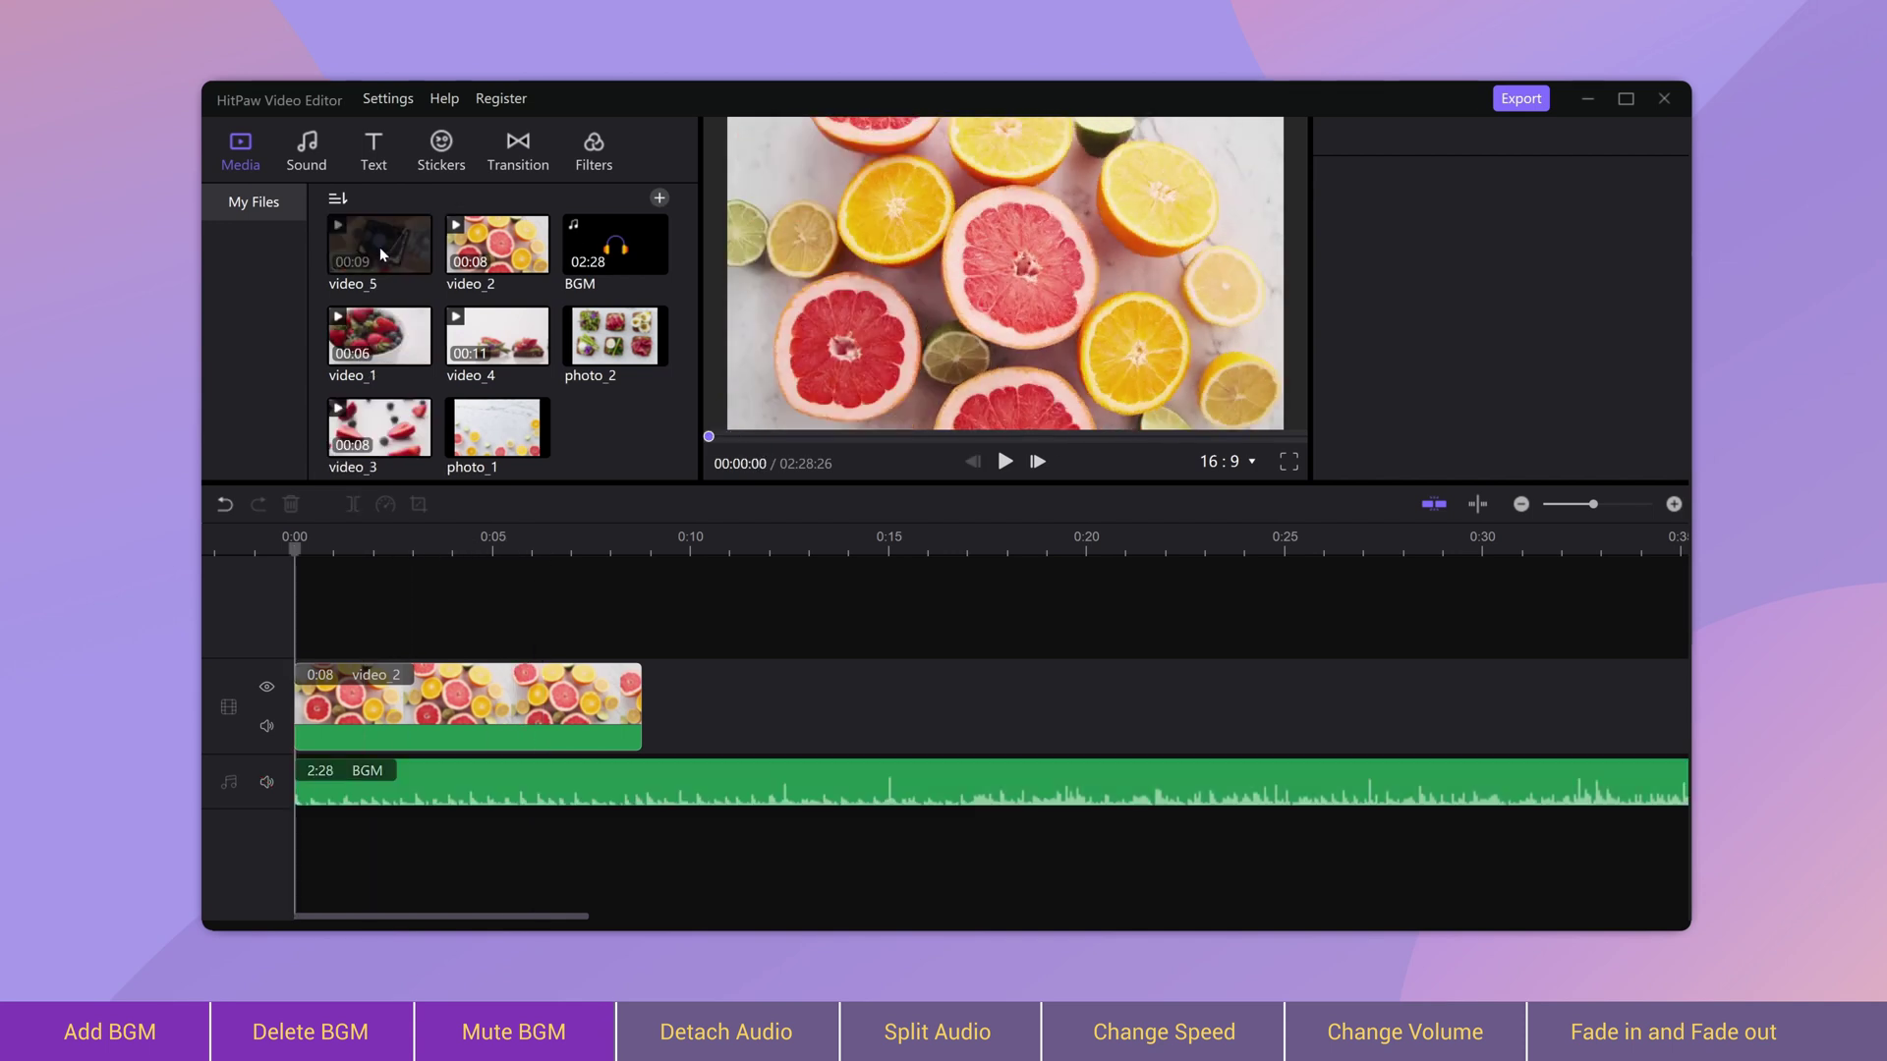
- Put video_5 on the main track, preview it, and detach its audio onto a separate track
{"action": "left_click", "coordinate": [485, 691]}
{"action": "right_click", "coordinate": [535, 685]}
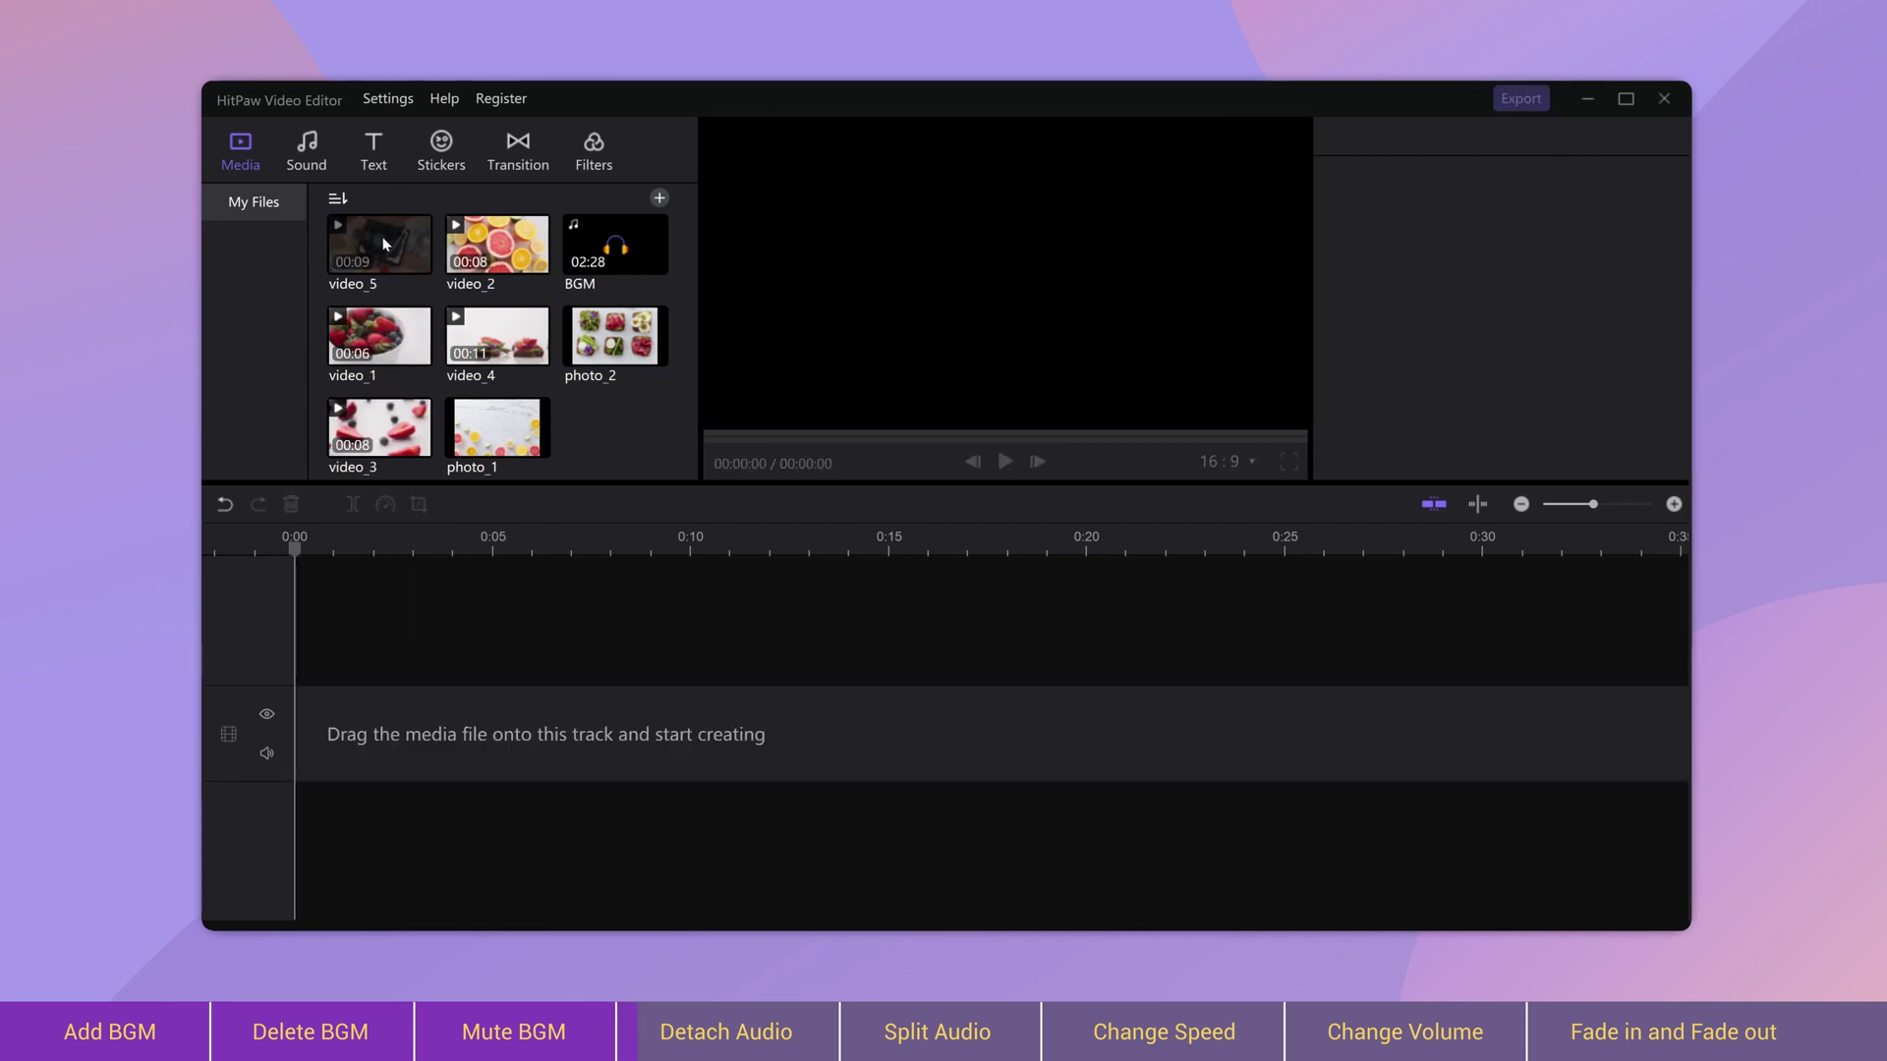
{"action": "left_click_drag", "start_coordinate": [379, 244], "coordinate": [368, 711]}
{"action": "key", "text": "space"}
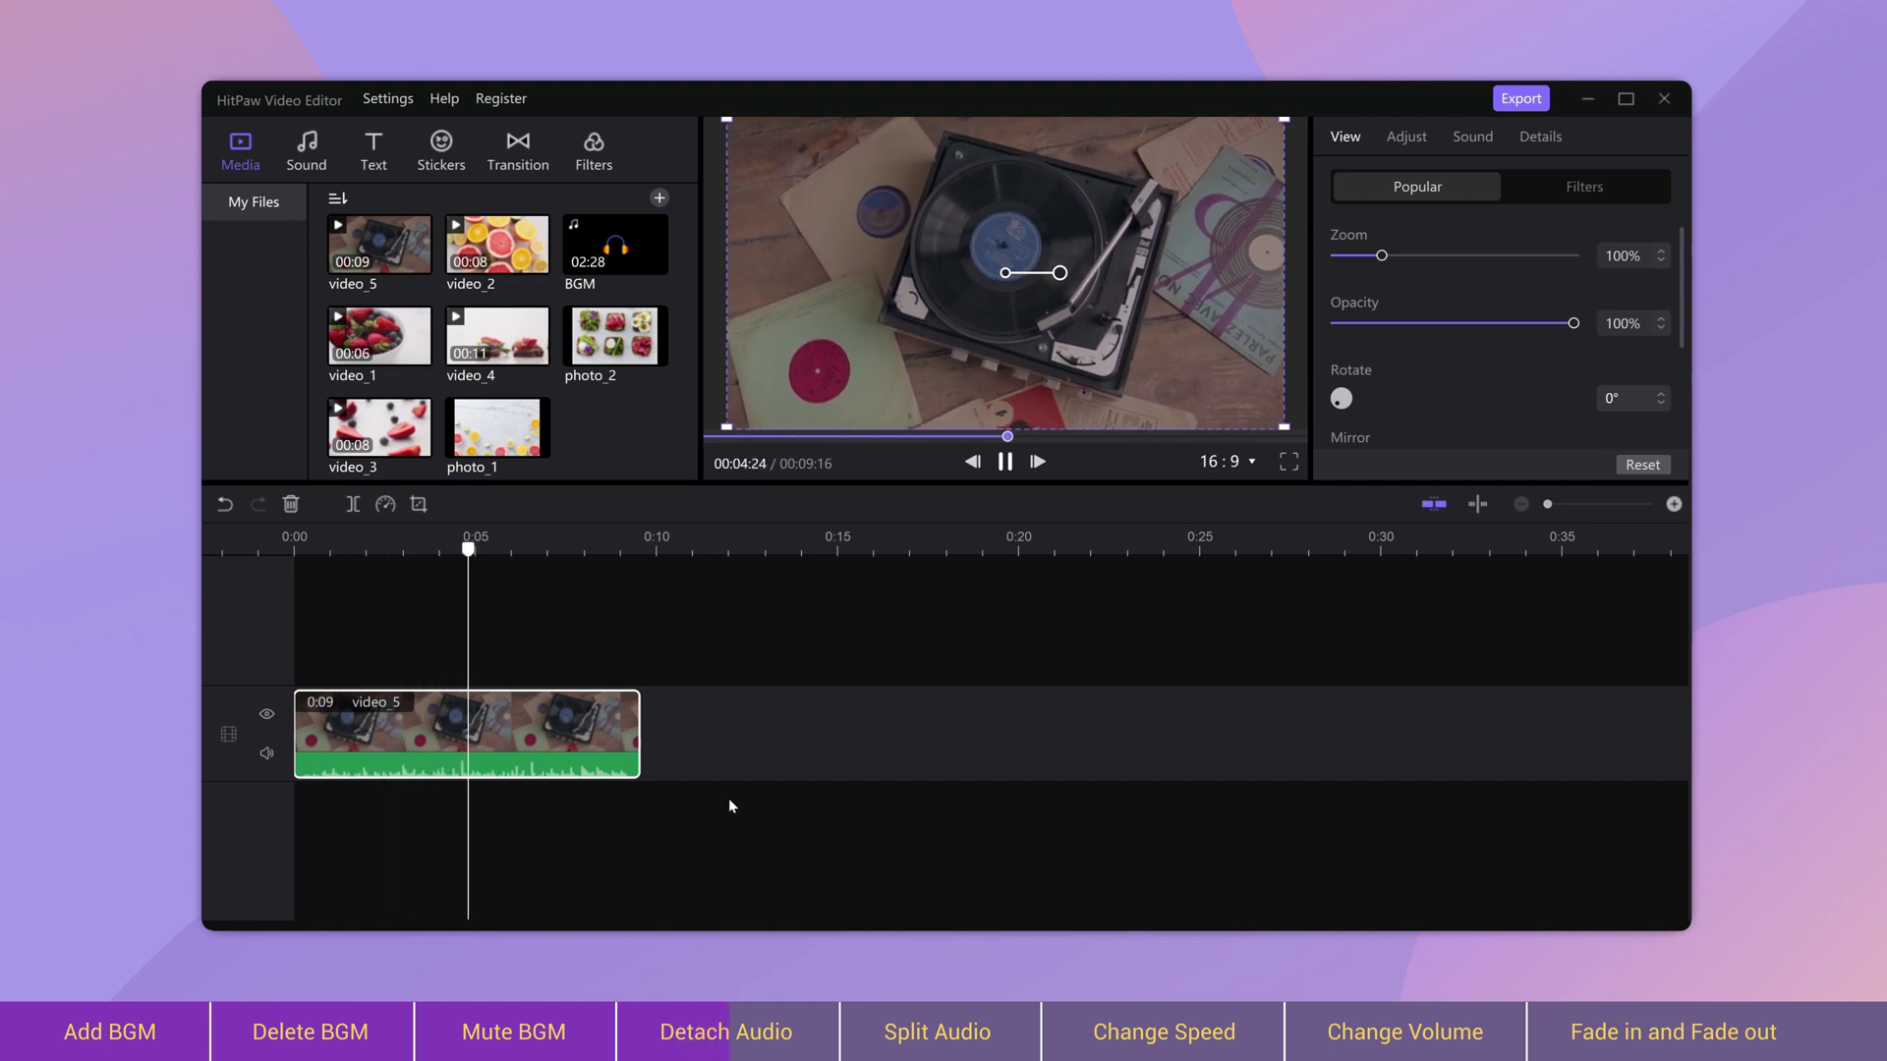
{"action": "right_click", "coordinate": [422, 730]}
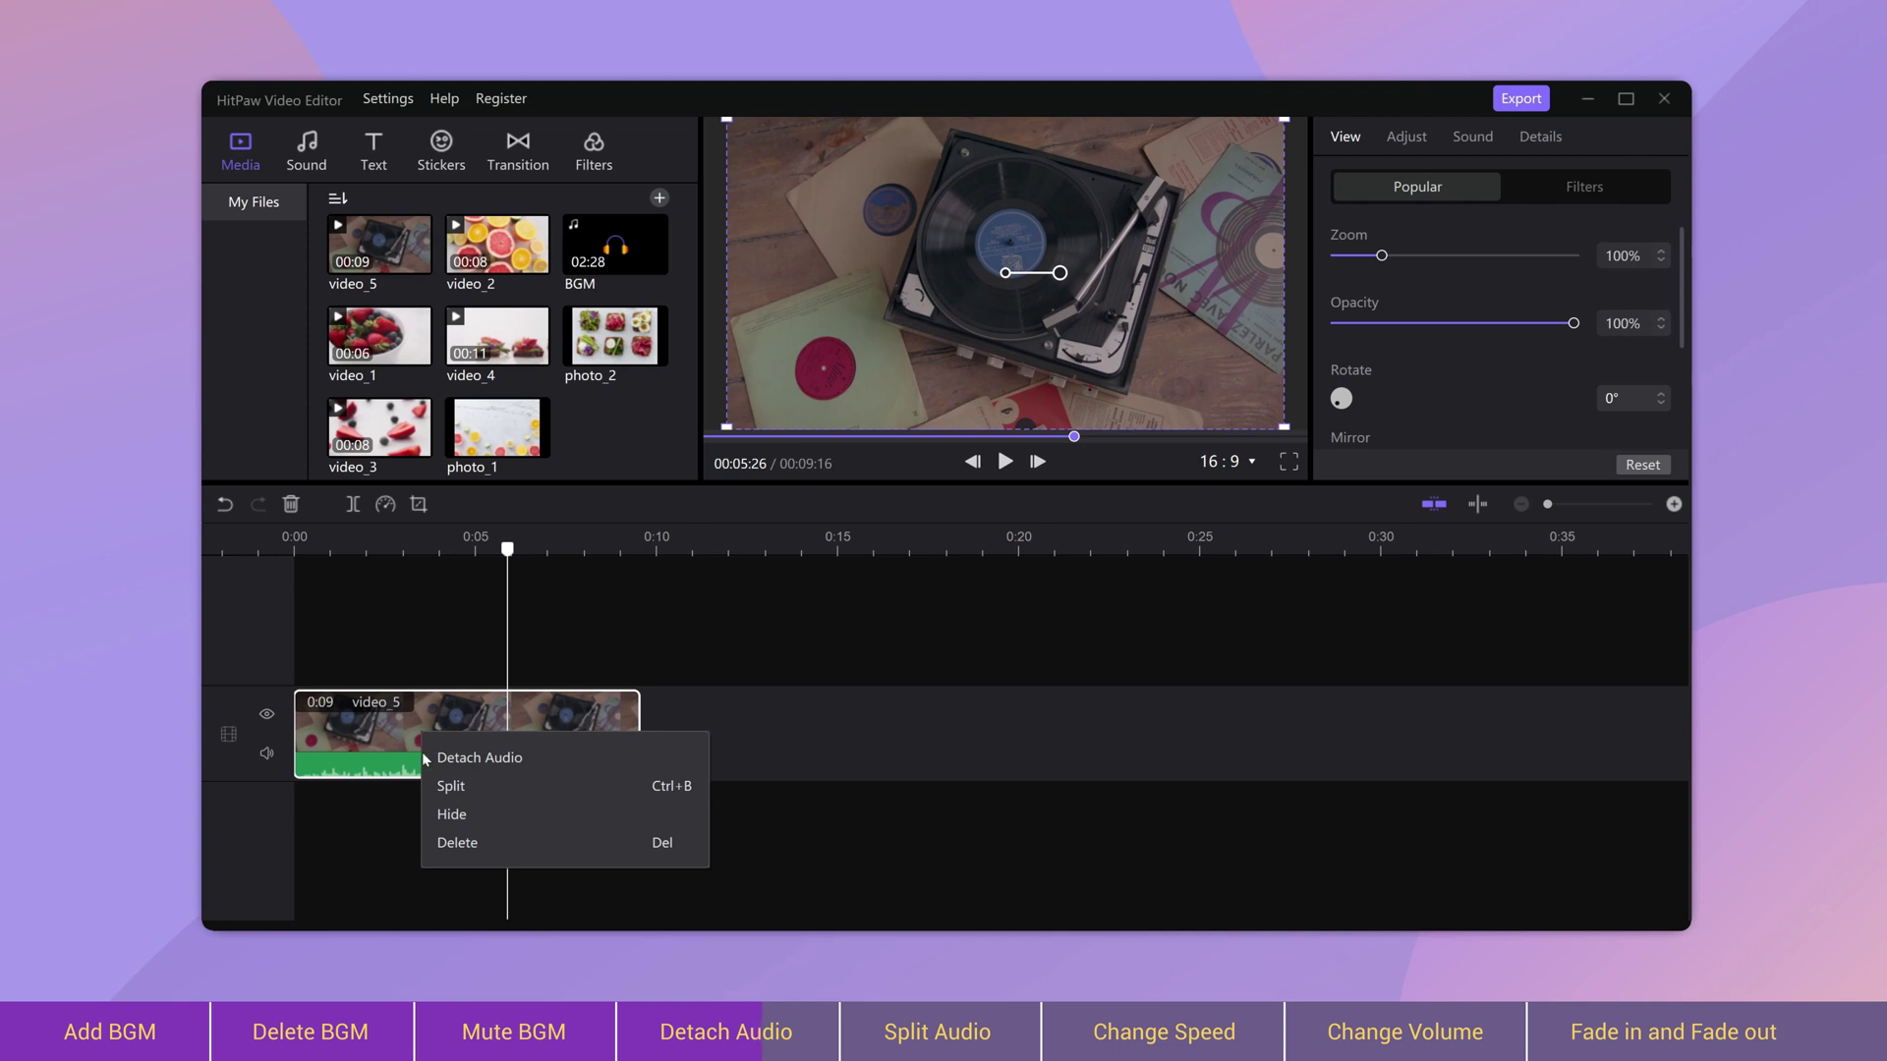
{"action": "left_click", "coordinate": [504, 759]}
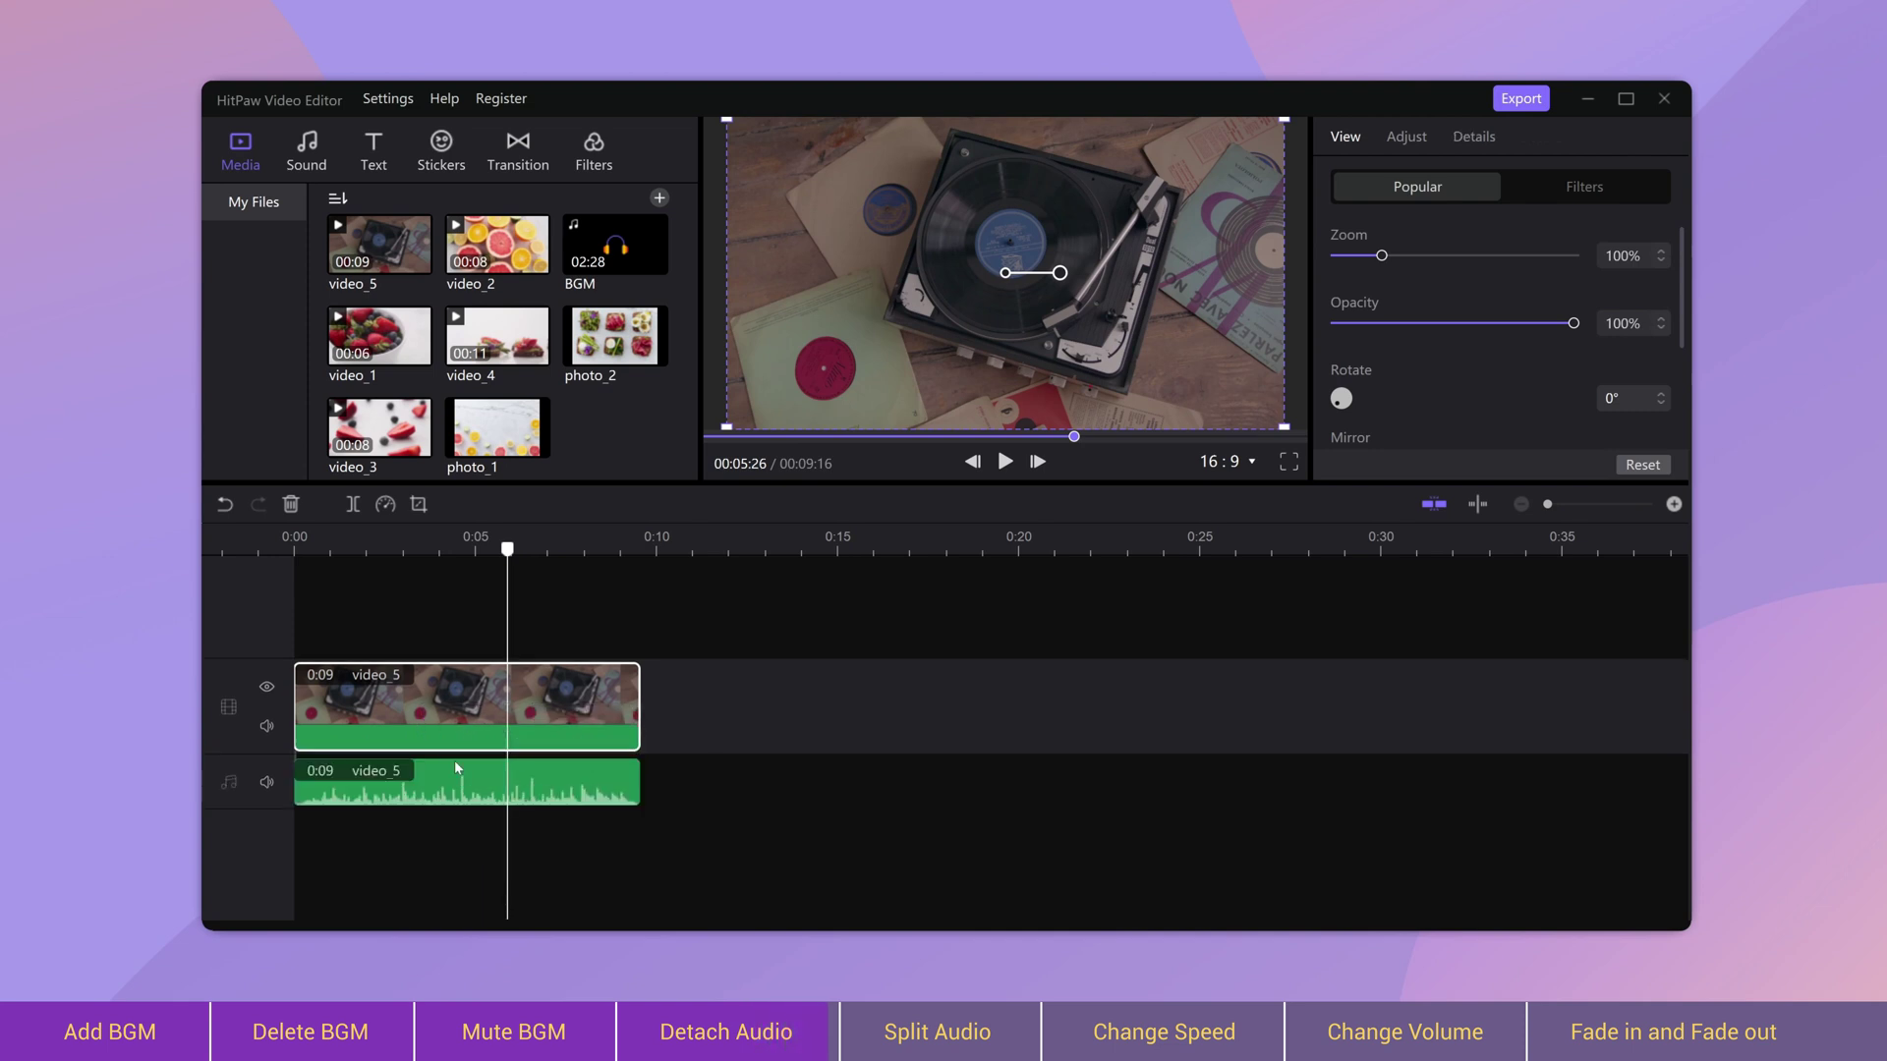
- Split the detached audio, shift the 0:03 piece right, split again at 0:09, and select the 0:01 piece
{"action": "left_click", "coordinate": [441, 812]}
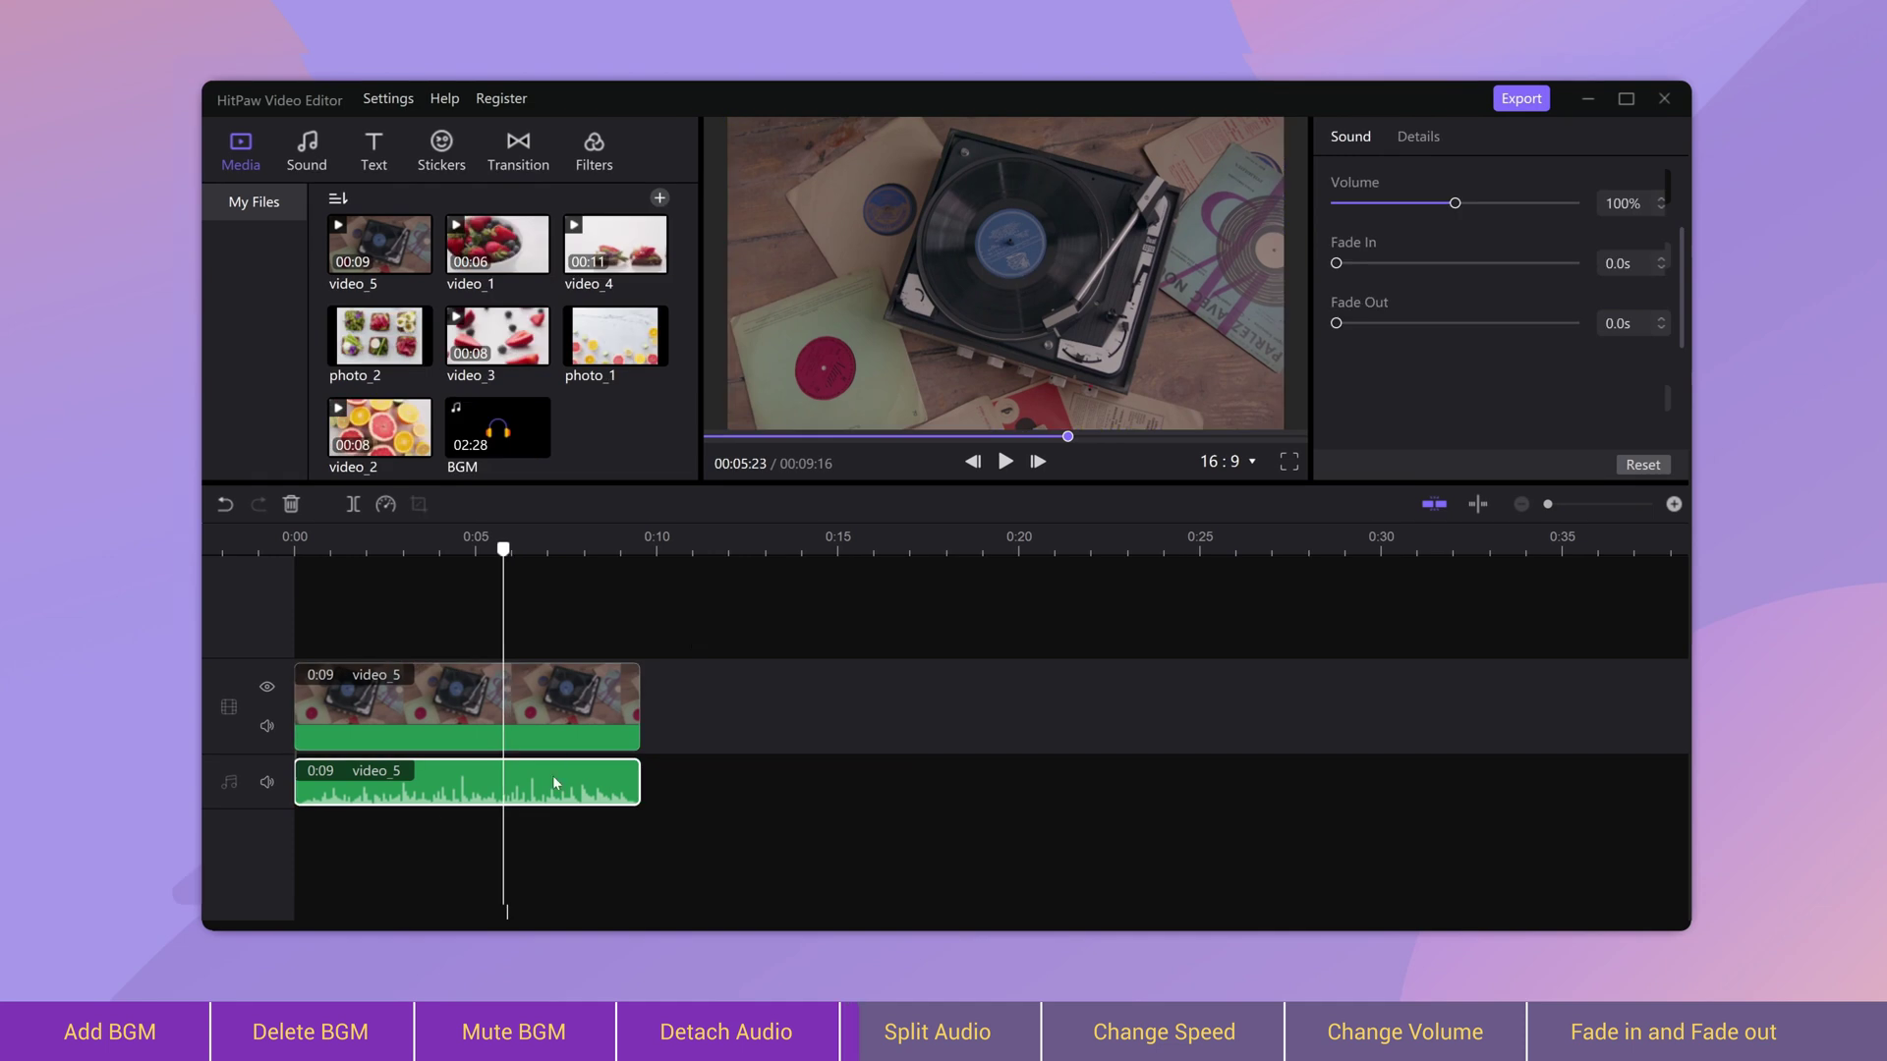
{"action": "left_click", "coordinate": [355, 504]}
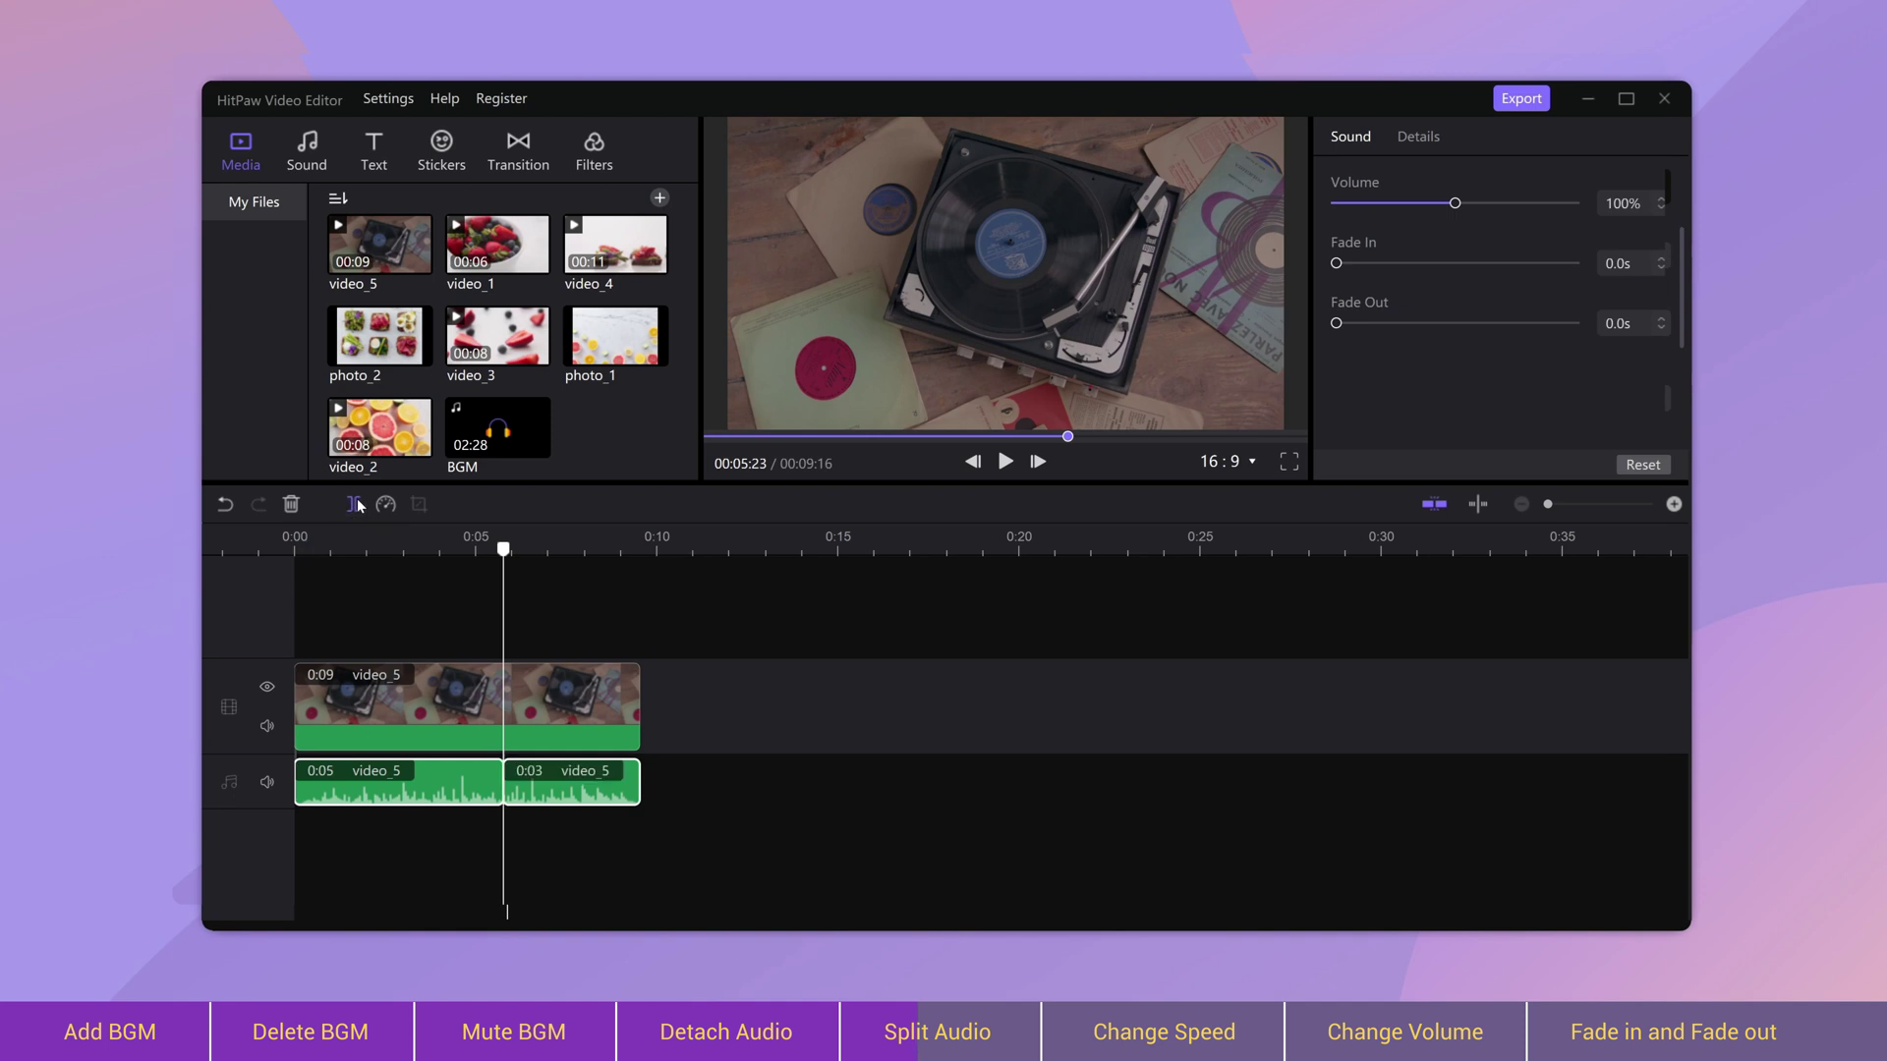
{"action": "left_click_drag", "start_coordinate": [574, 788], "coordinate": [533, 786]}
{"action": "left_click", "coordinate": [626, 543]}
{"action": "left_click", "coordinate": [353, 504]}
{"action": "right_click", "coordinate": [613, 783]}
{"action": "left_click", "coordinate": [668, 830]}
- Speed up the audio clip so it shortens from 0:09 to 0:06
{"action": "left_click", "coordinate": [536, 546]}
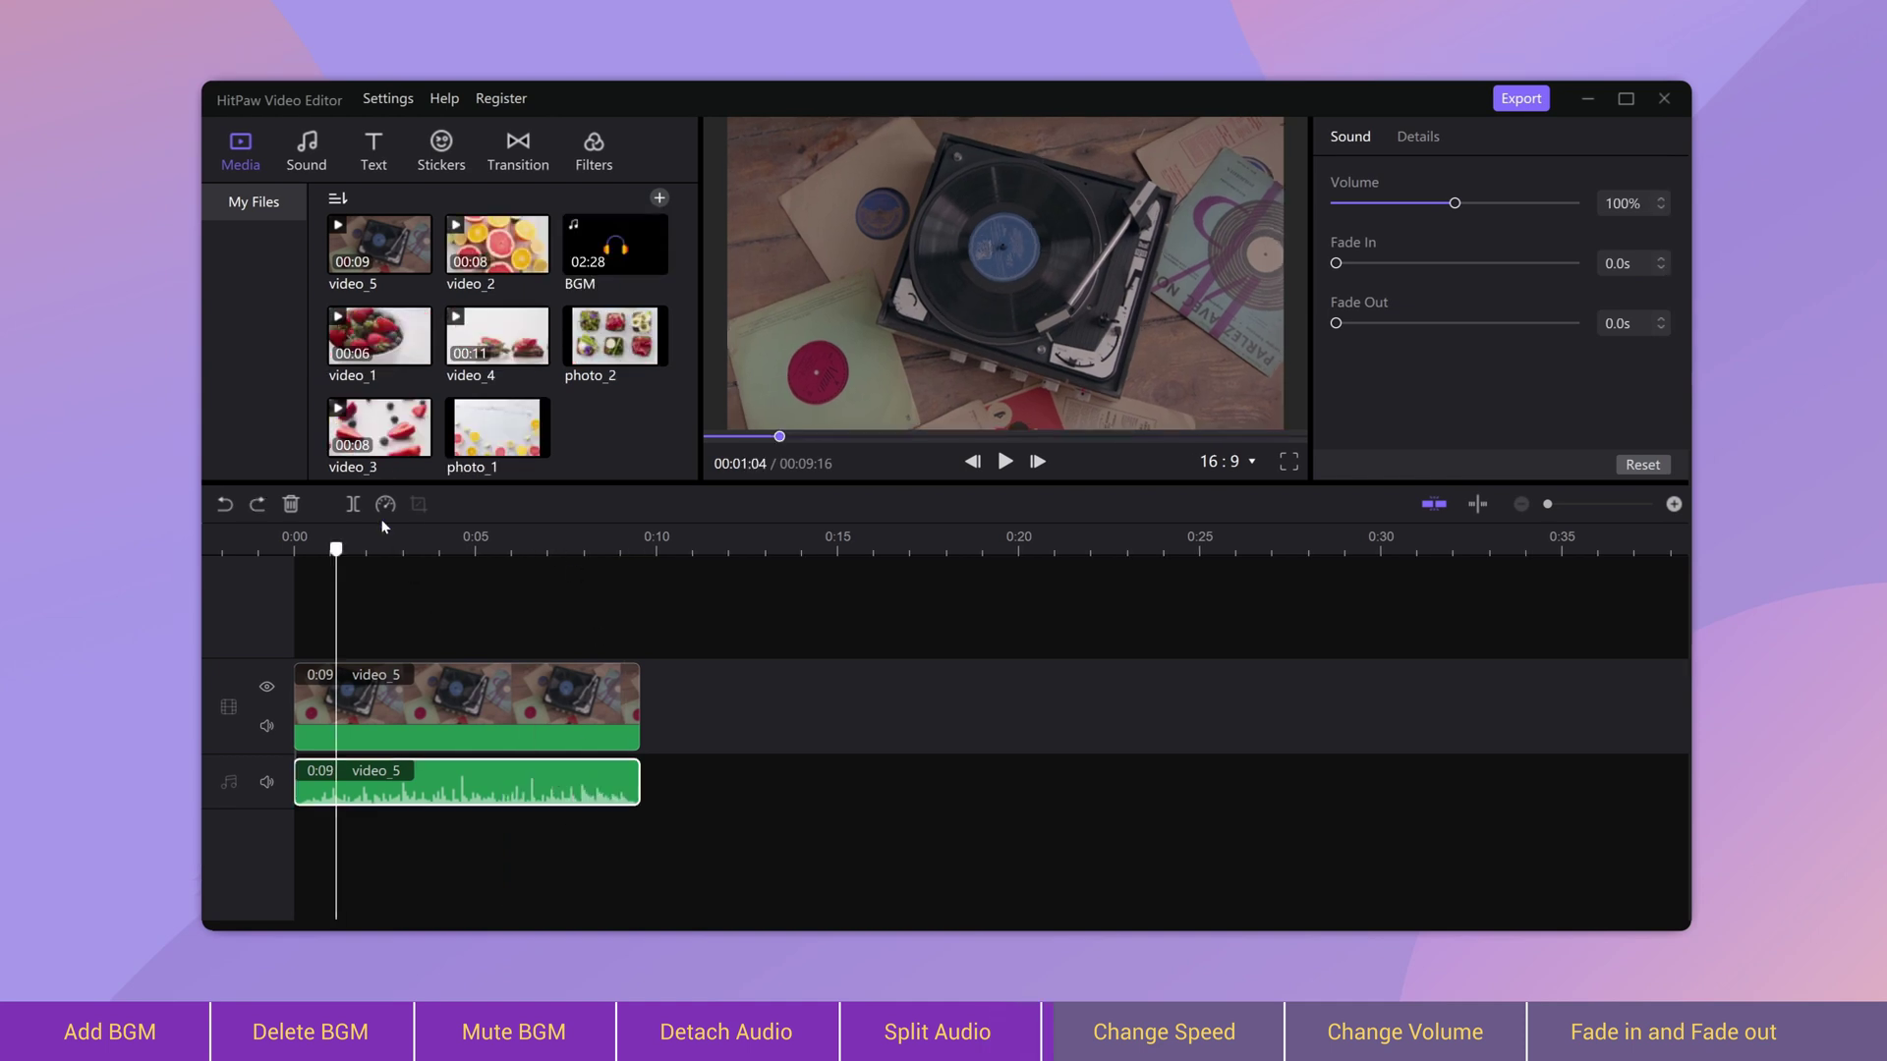
{"action": "left_click", "coordinate": [385, 504]}
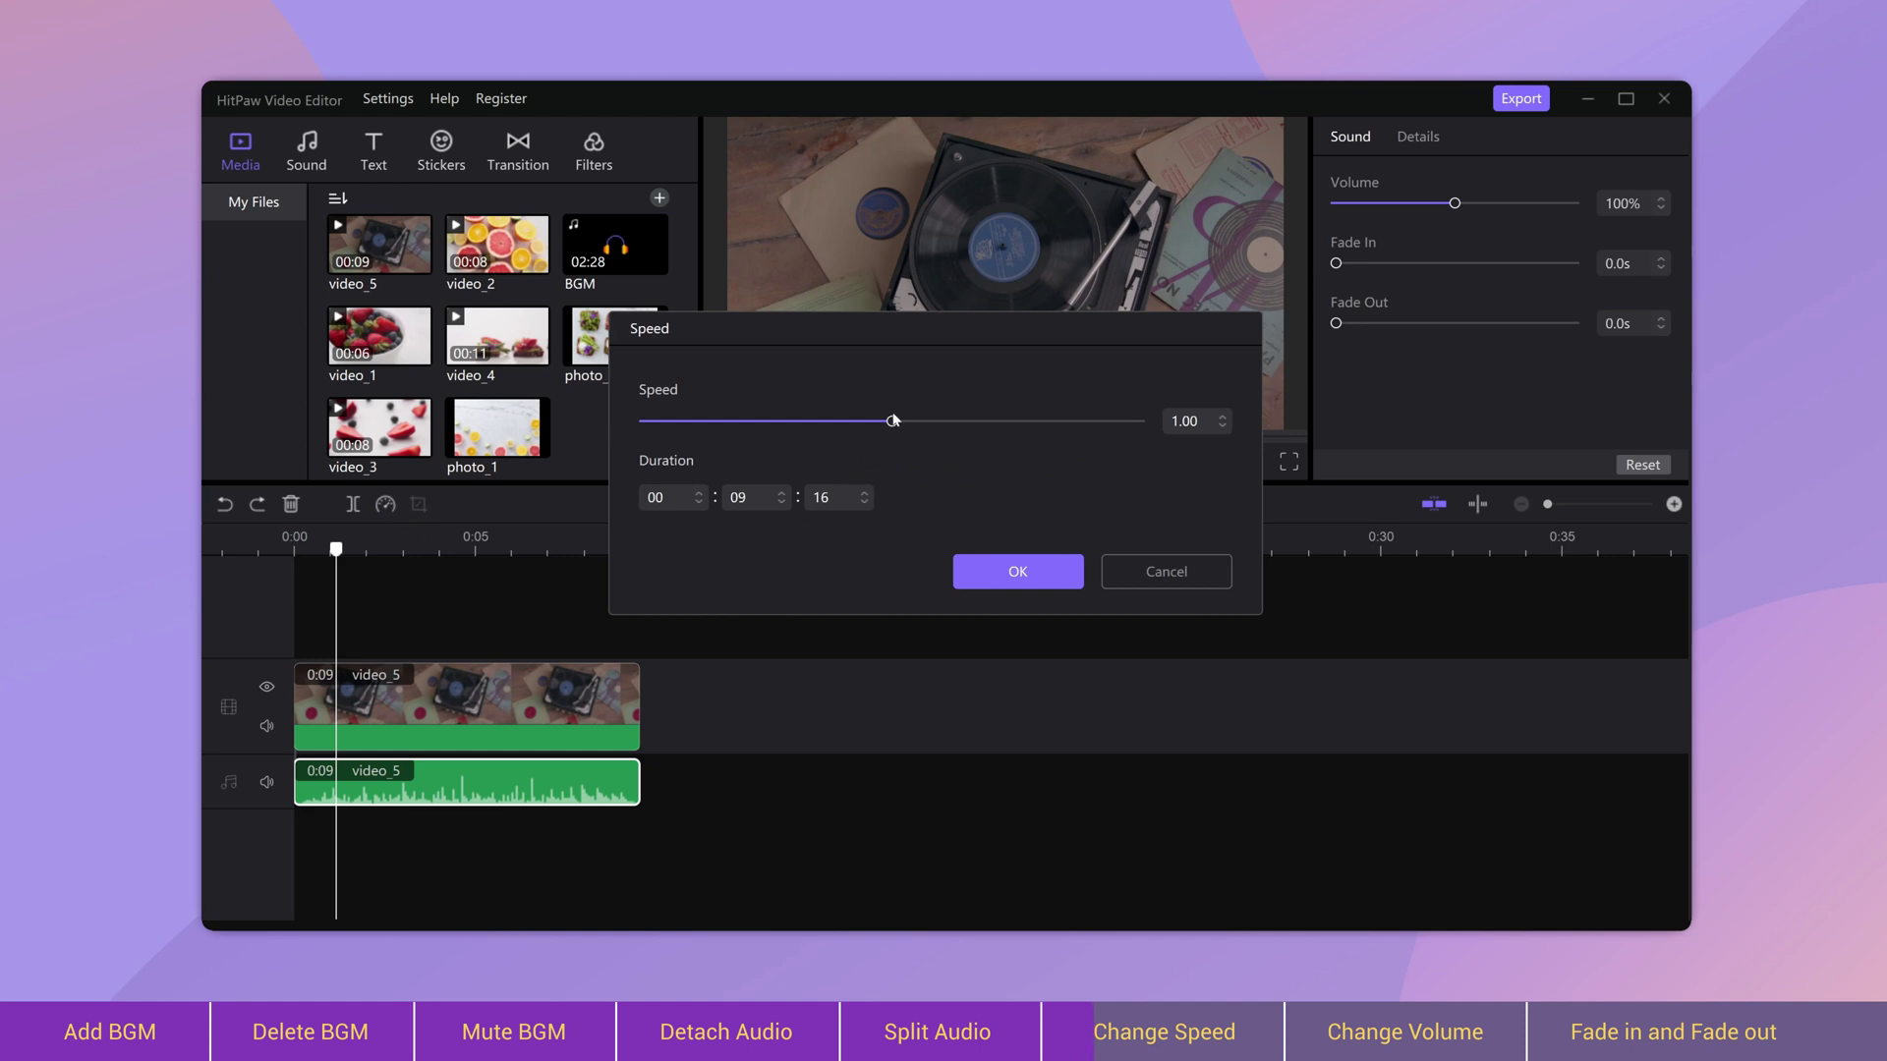
{"action": "left_click_drag", "start_coordinate": [897, 425], "coordinate": [893, 430]}
{"action": "left_click", "coordinate": [1018, 571]}
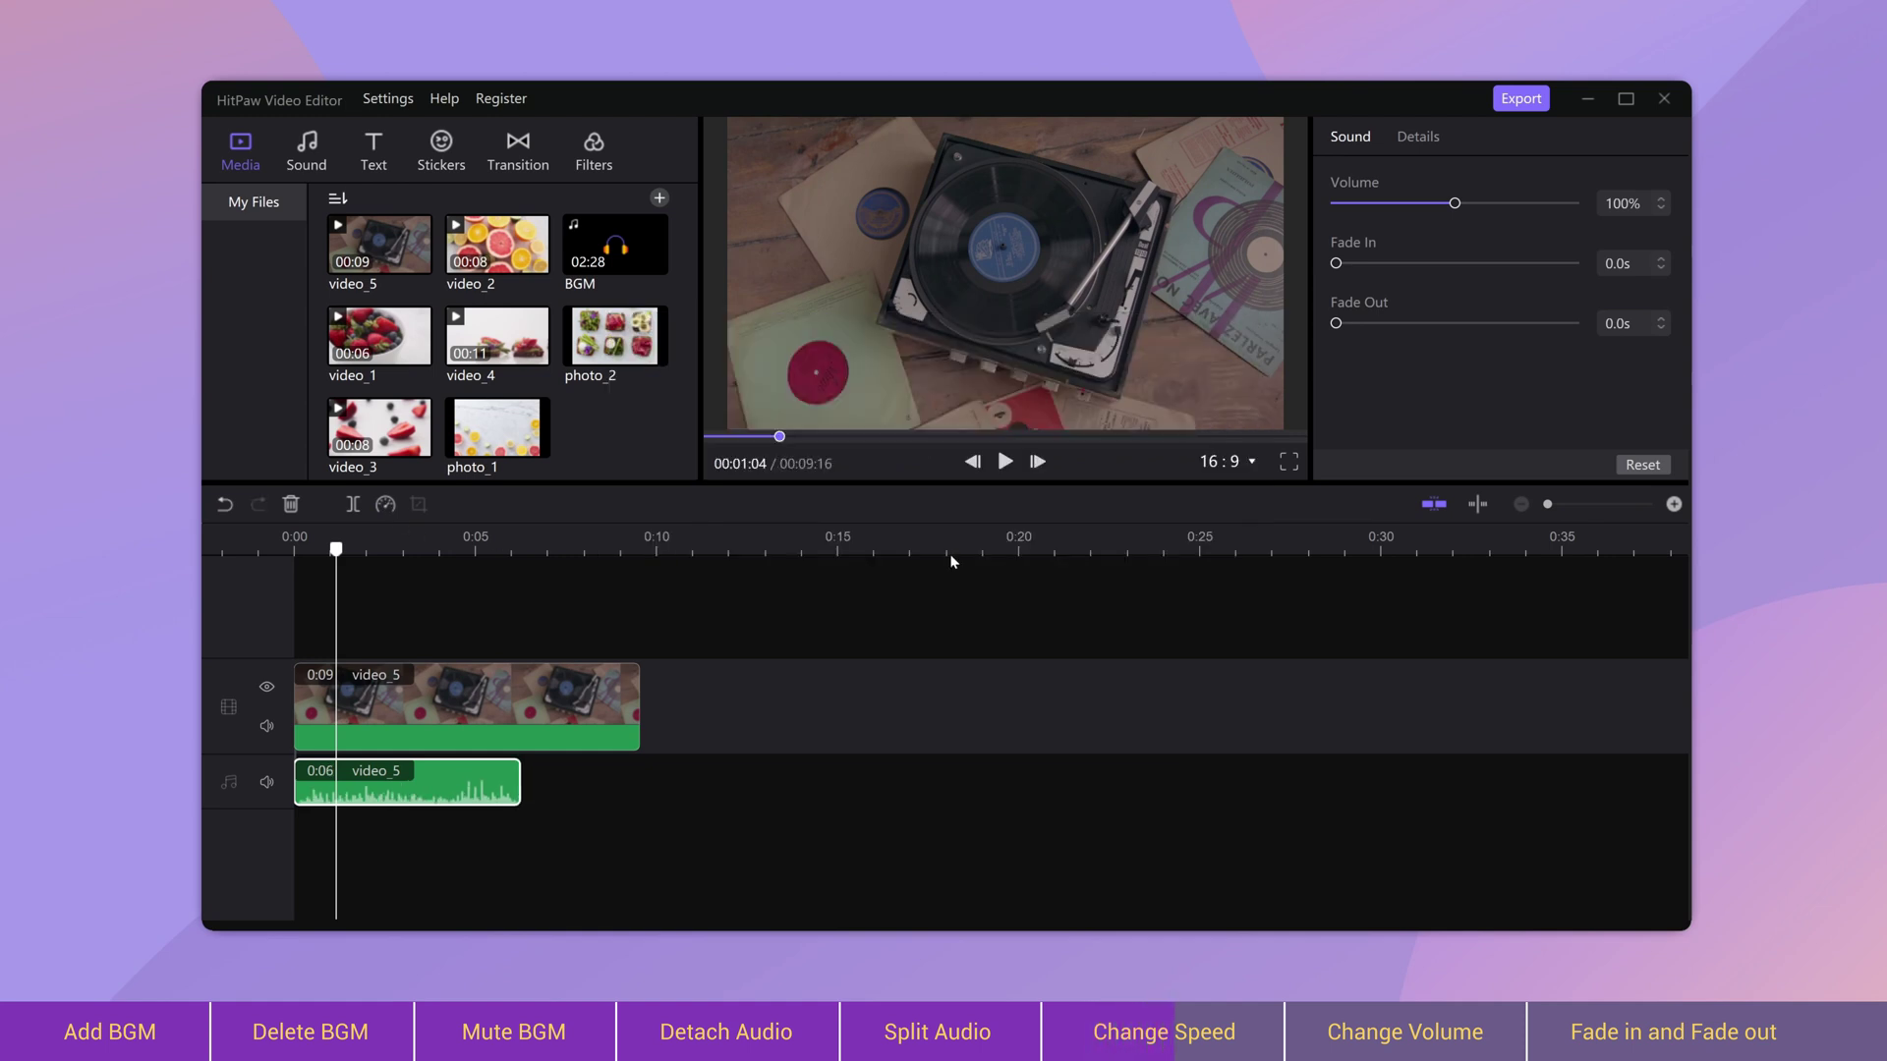
- Play the fruit clip with its BGM from the start to check it
{"action": "left_click_drag", "start_coordinate": [336, 548], "coordinate": [295, 548]}
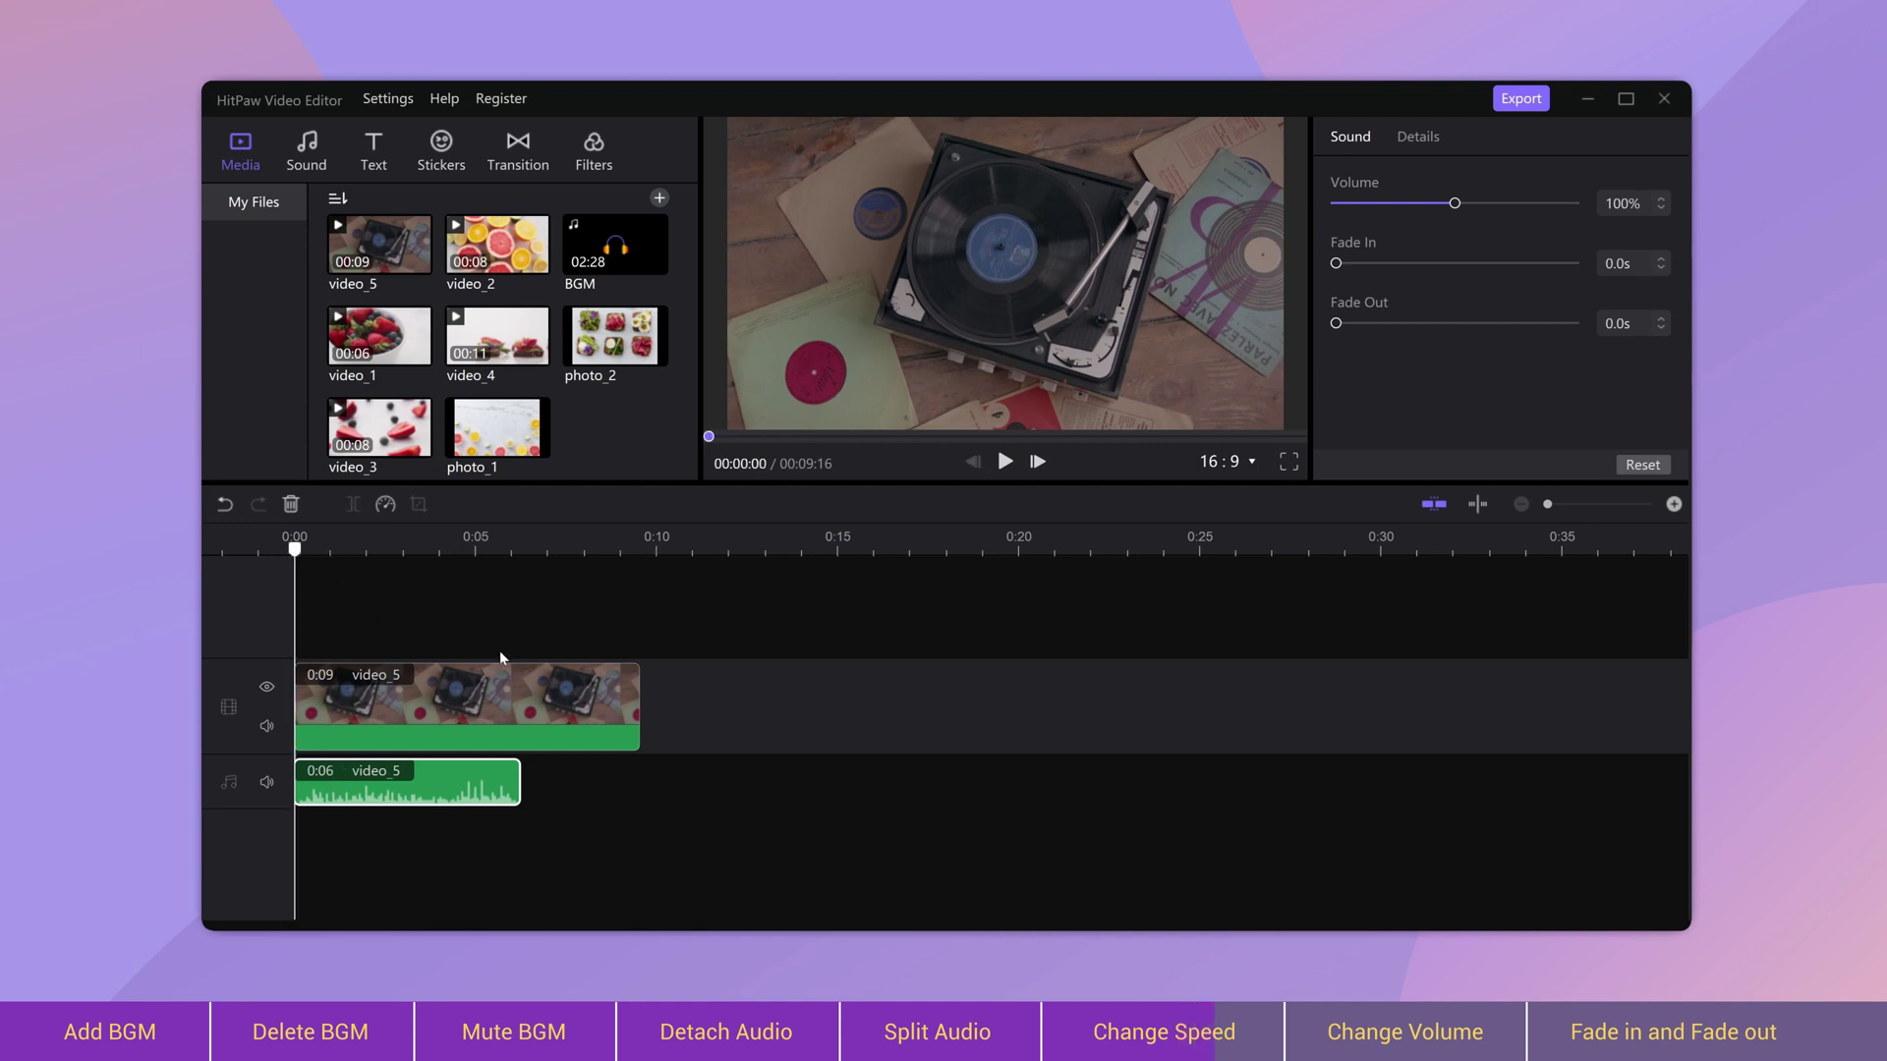
{"action": "key", "text": "space"}
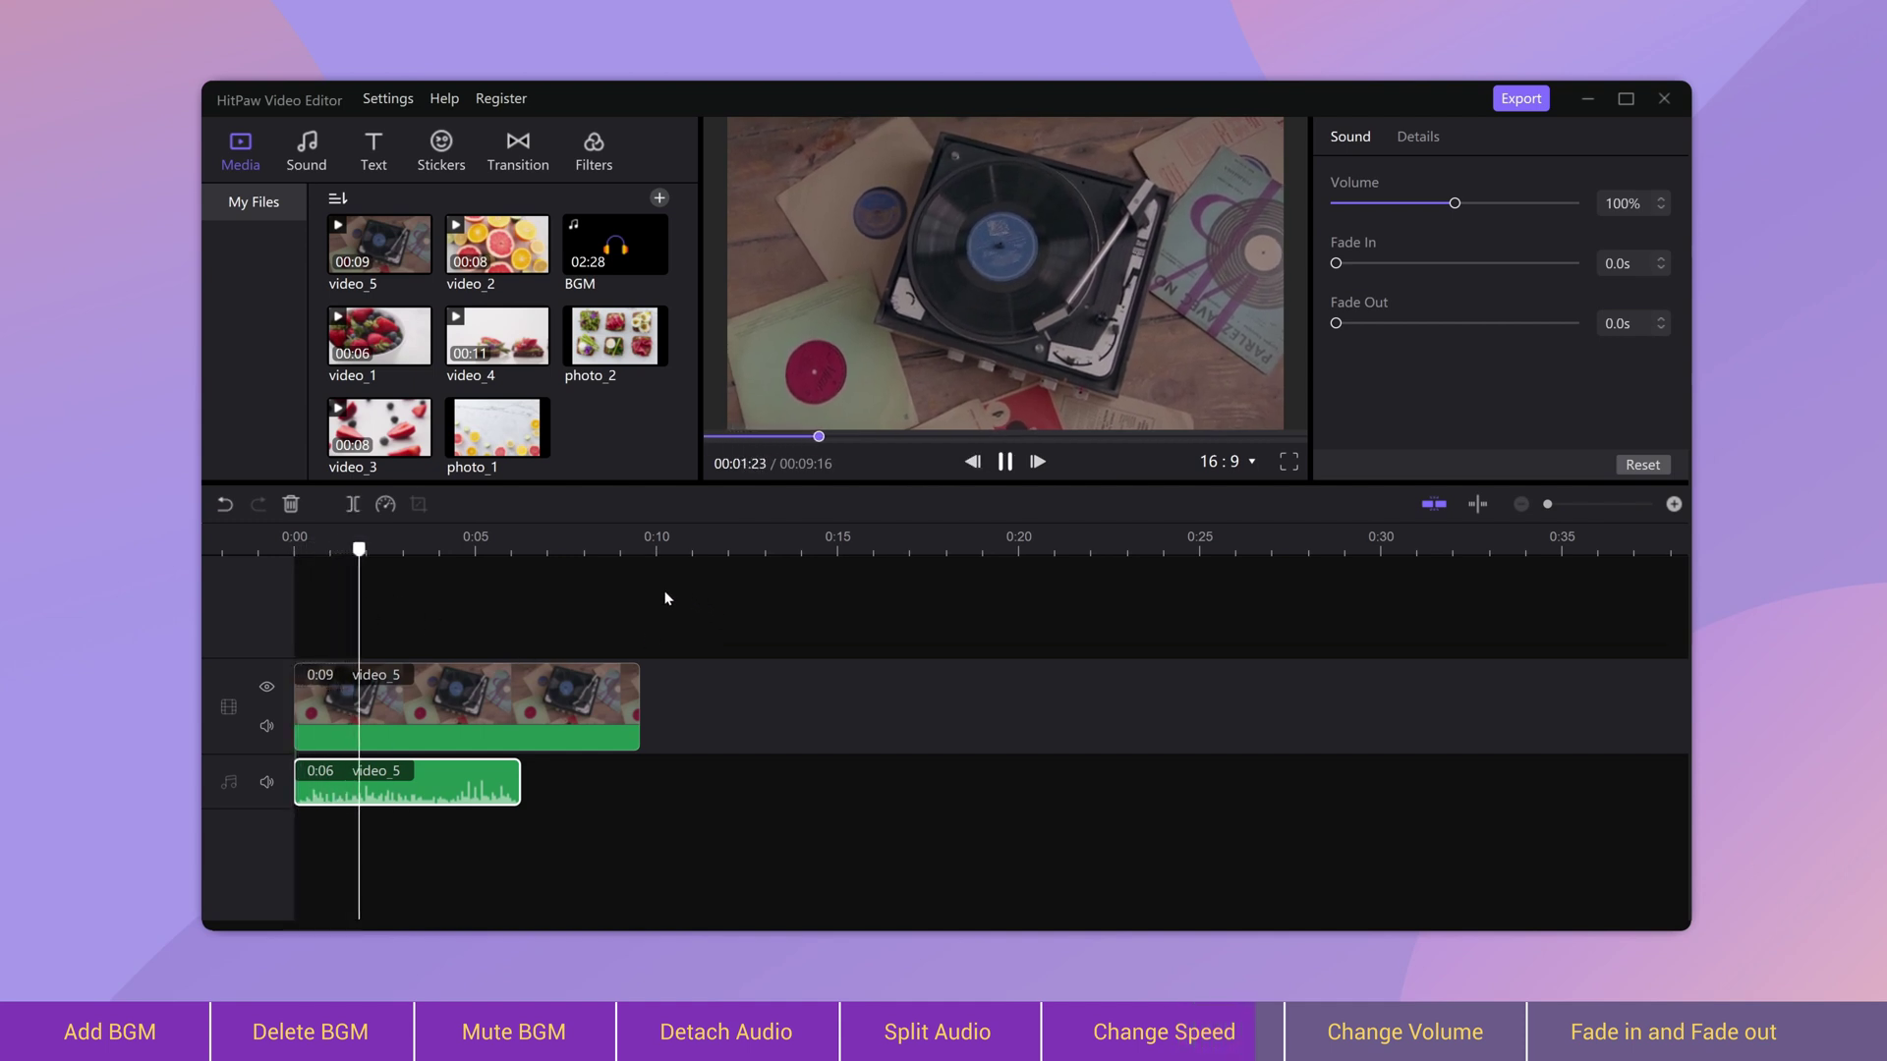
{"action": "left_click", "coordinate": [438, 796]}
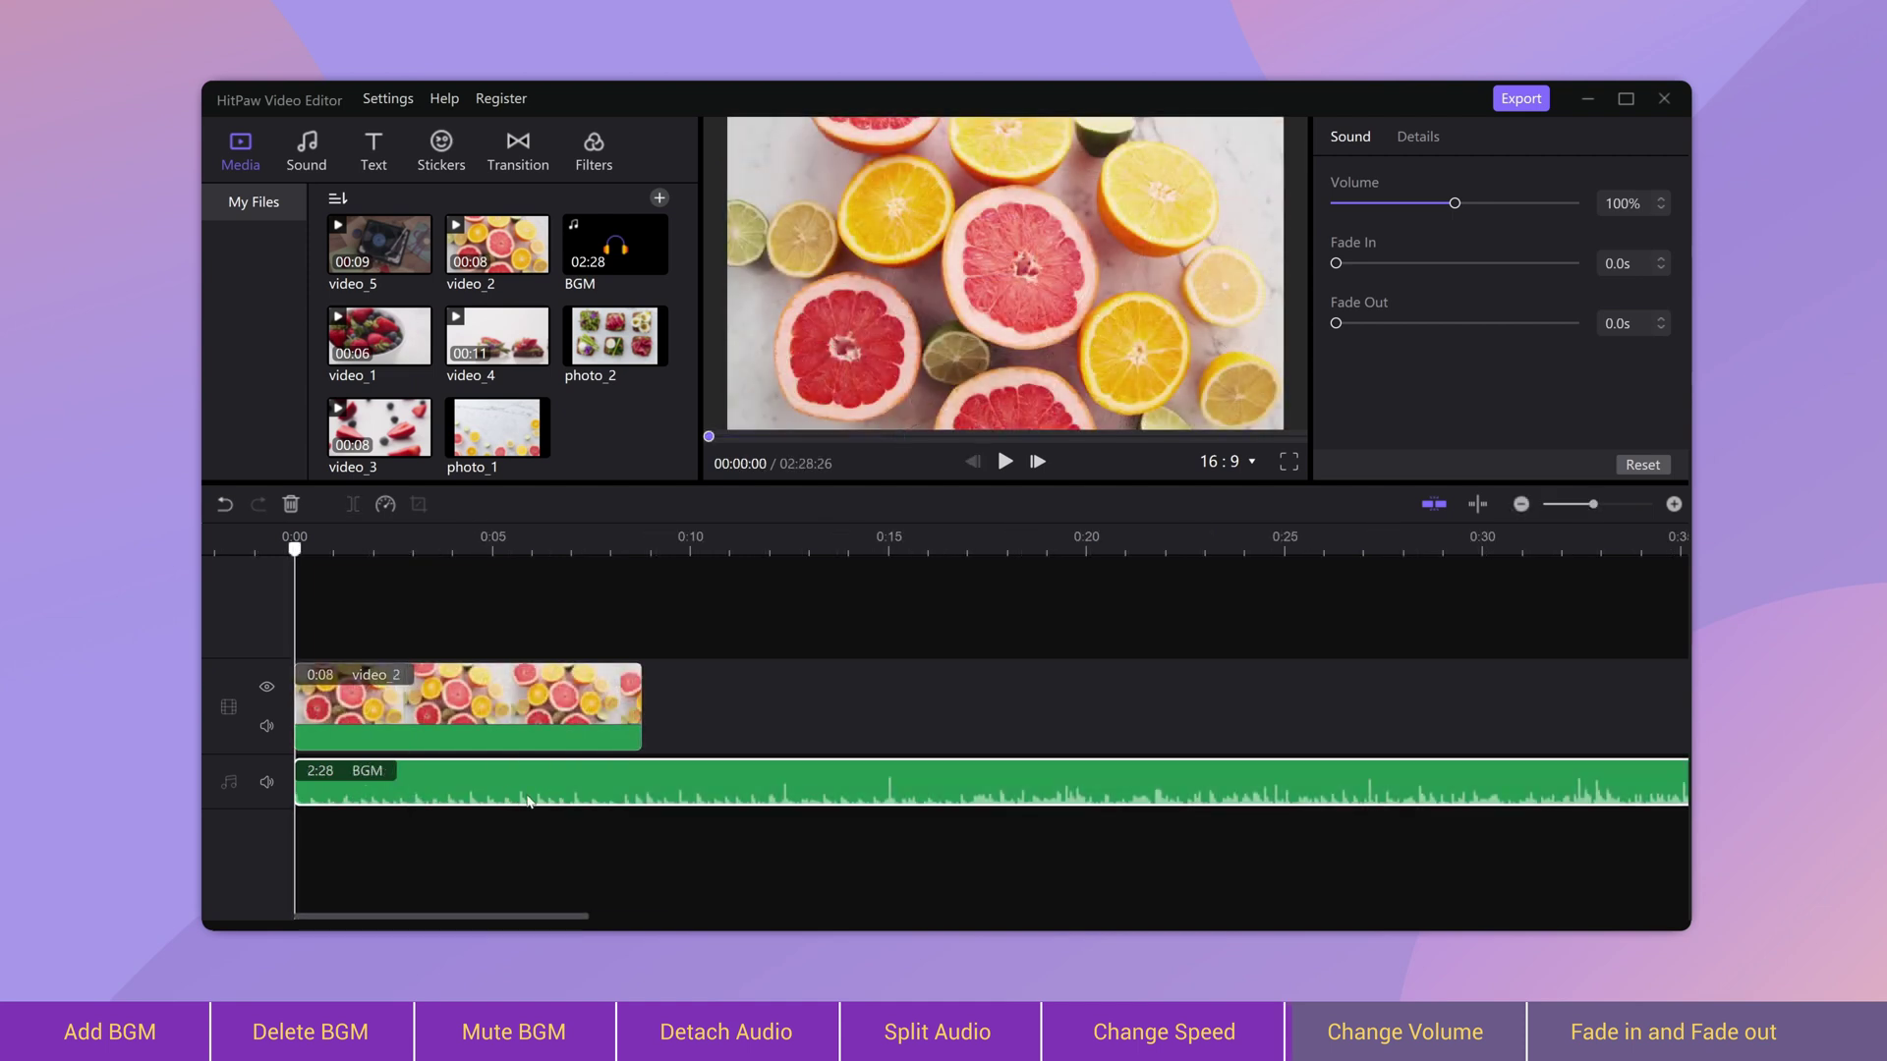
{"action": "key", "text": "space"}
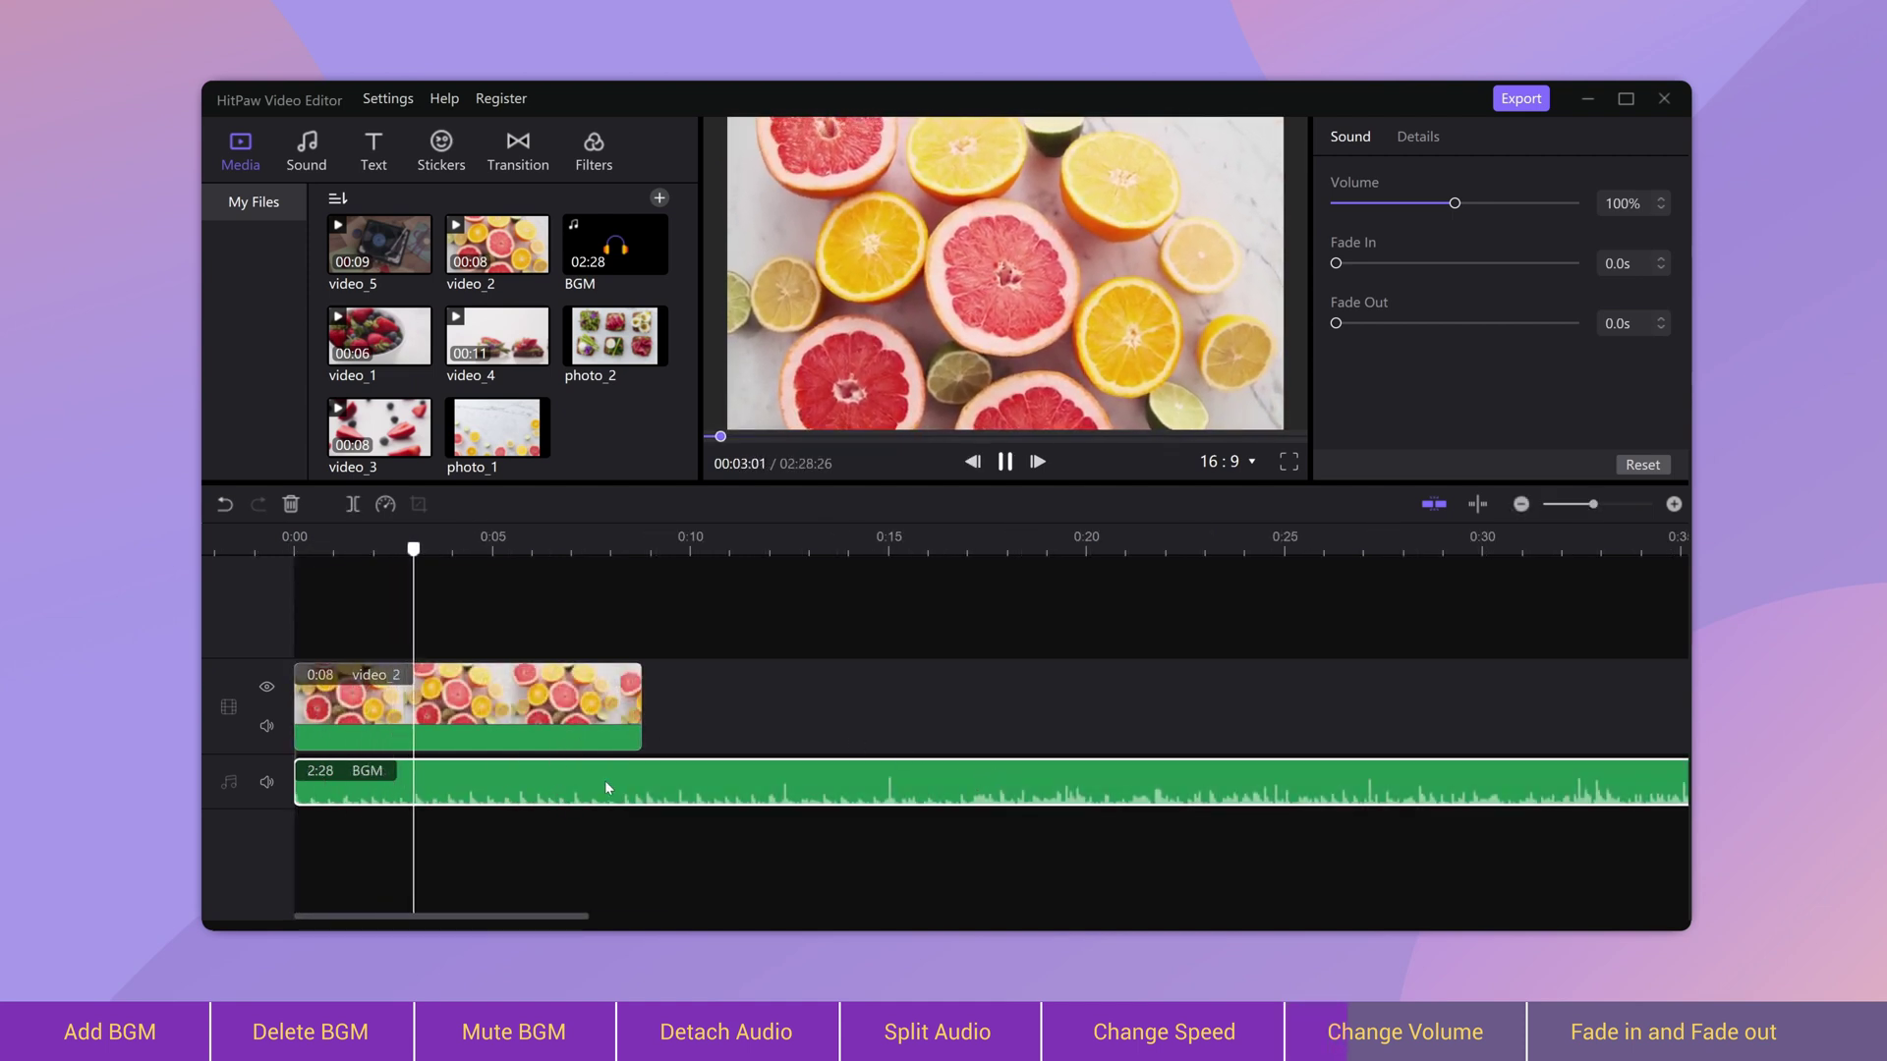
{"action": "left_click", "coordinate": [540, 769]}
{"action": "left_click", "coordinate": [336, 546]}
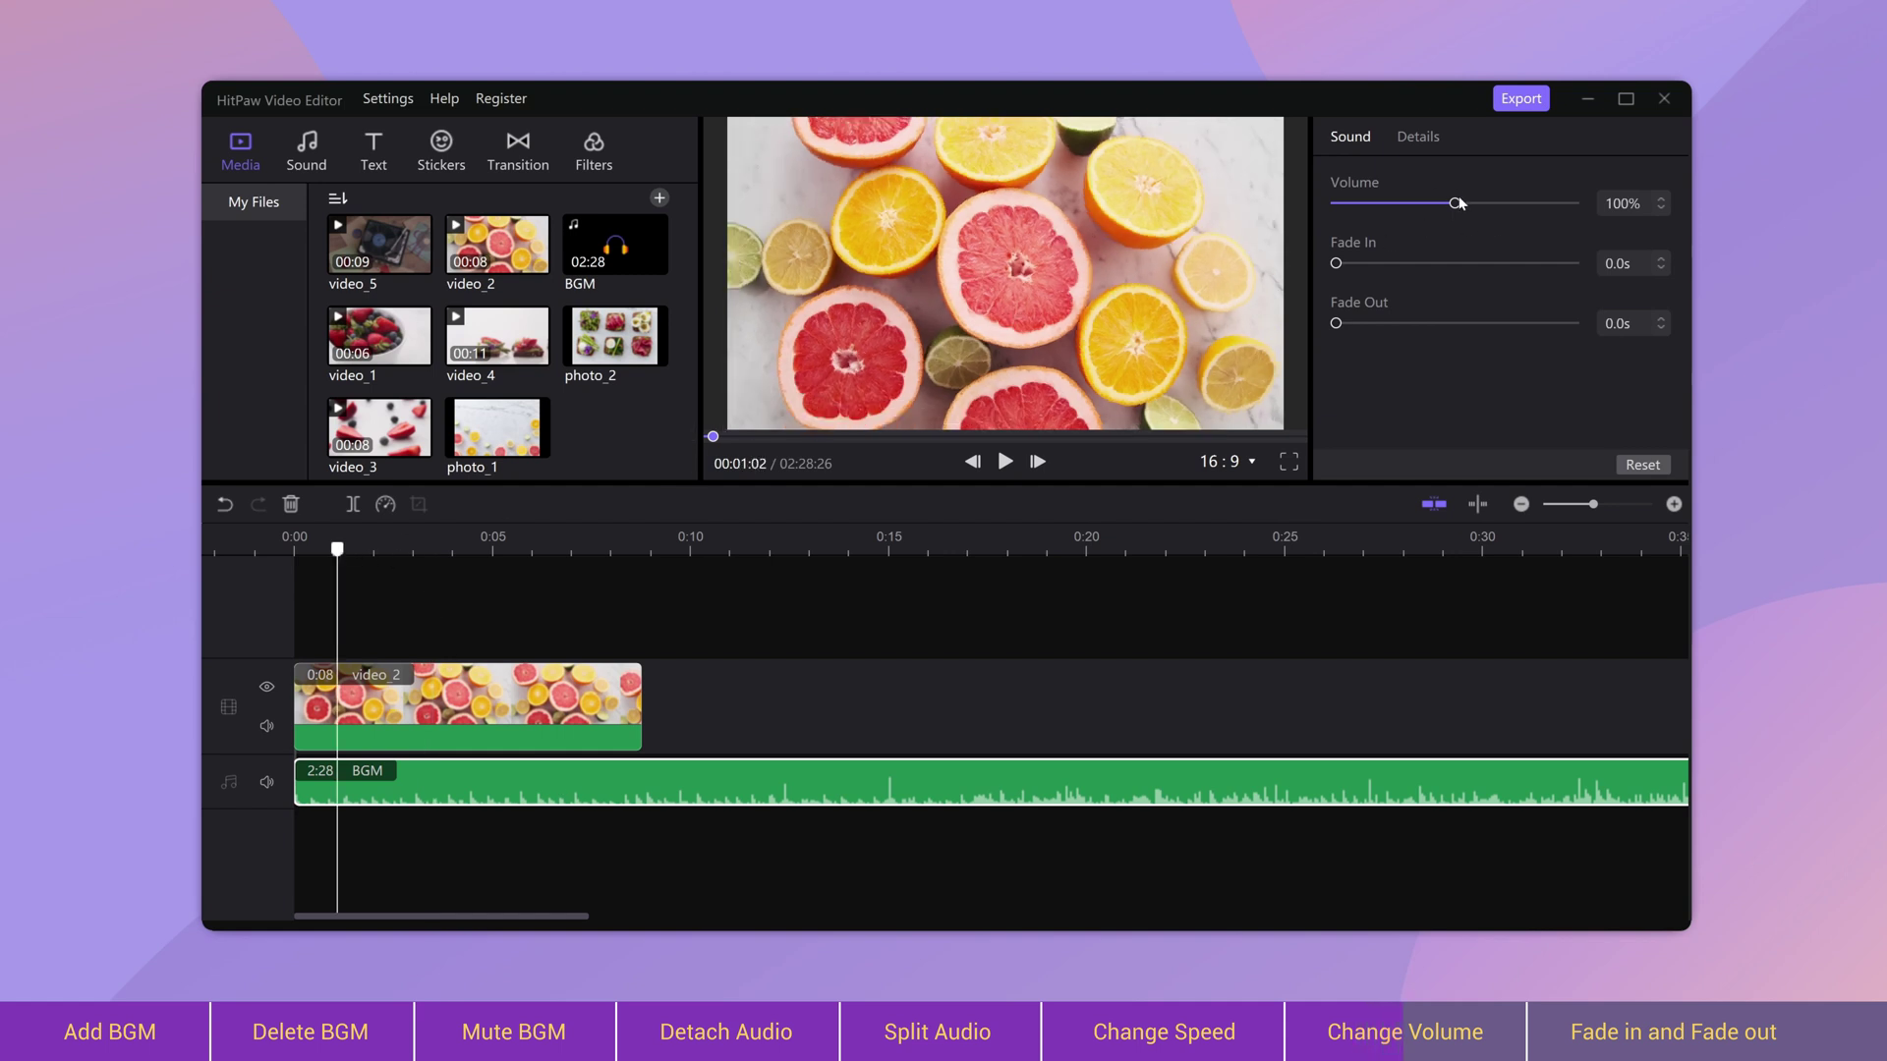
- Raise the BGM volume from 100% to 168% and replay from the start
{"action": "left_click_drag", "start_coordinate": [1459, 209], "coordinate": [1539, 214]}
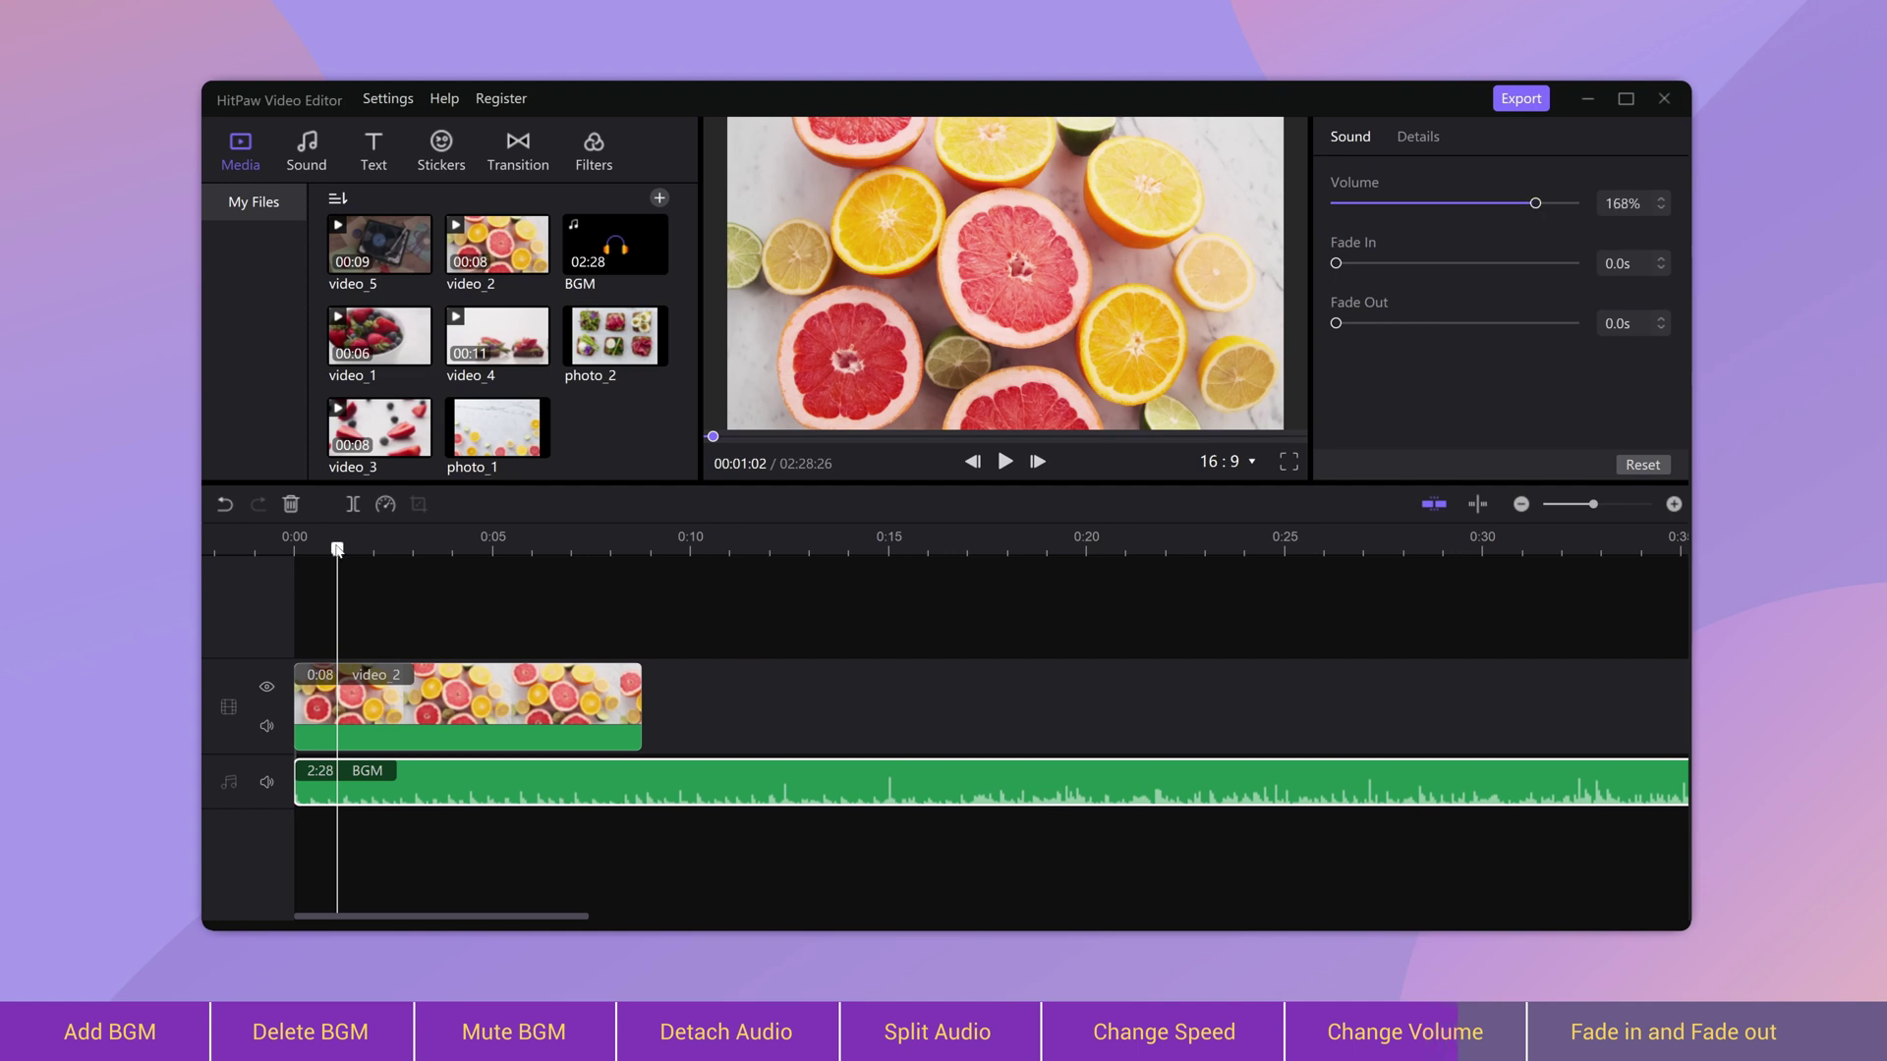
{"action": "left_click_drag", "start_coordinate": [336, 548], "coordinate": [295, 548]}
{"action": "key", "text": "space"}
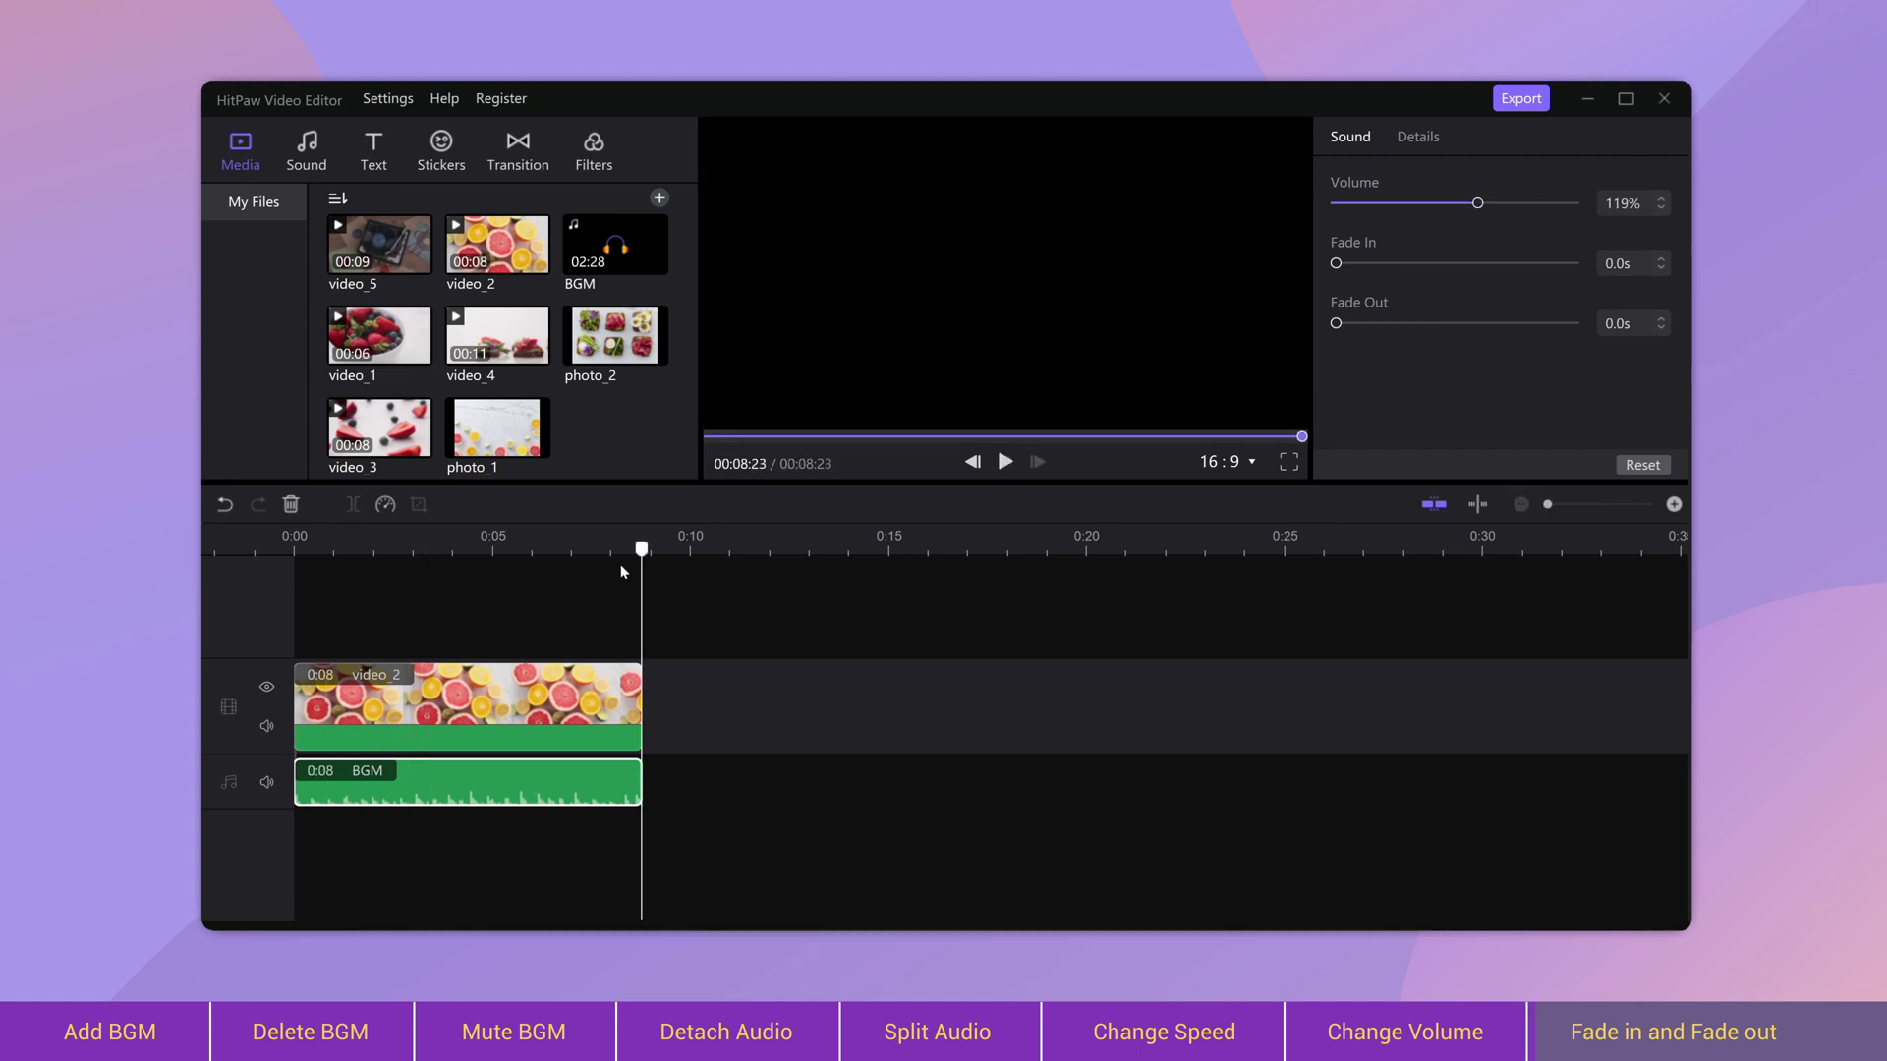
- Give the BGM a 1.0s fade-in and replay from the start to check the fades
{"action": "left_click", "coordinate": [620, 550]}
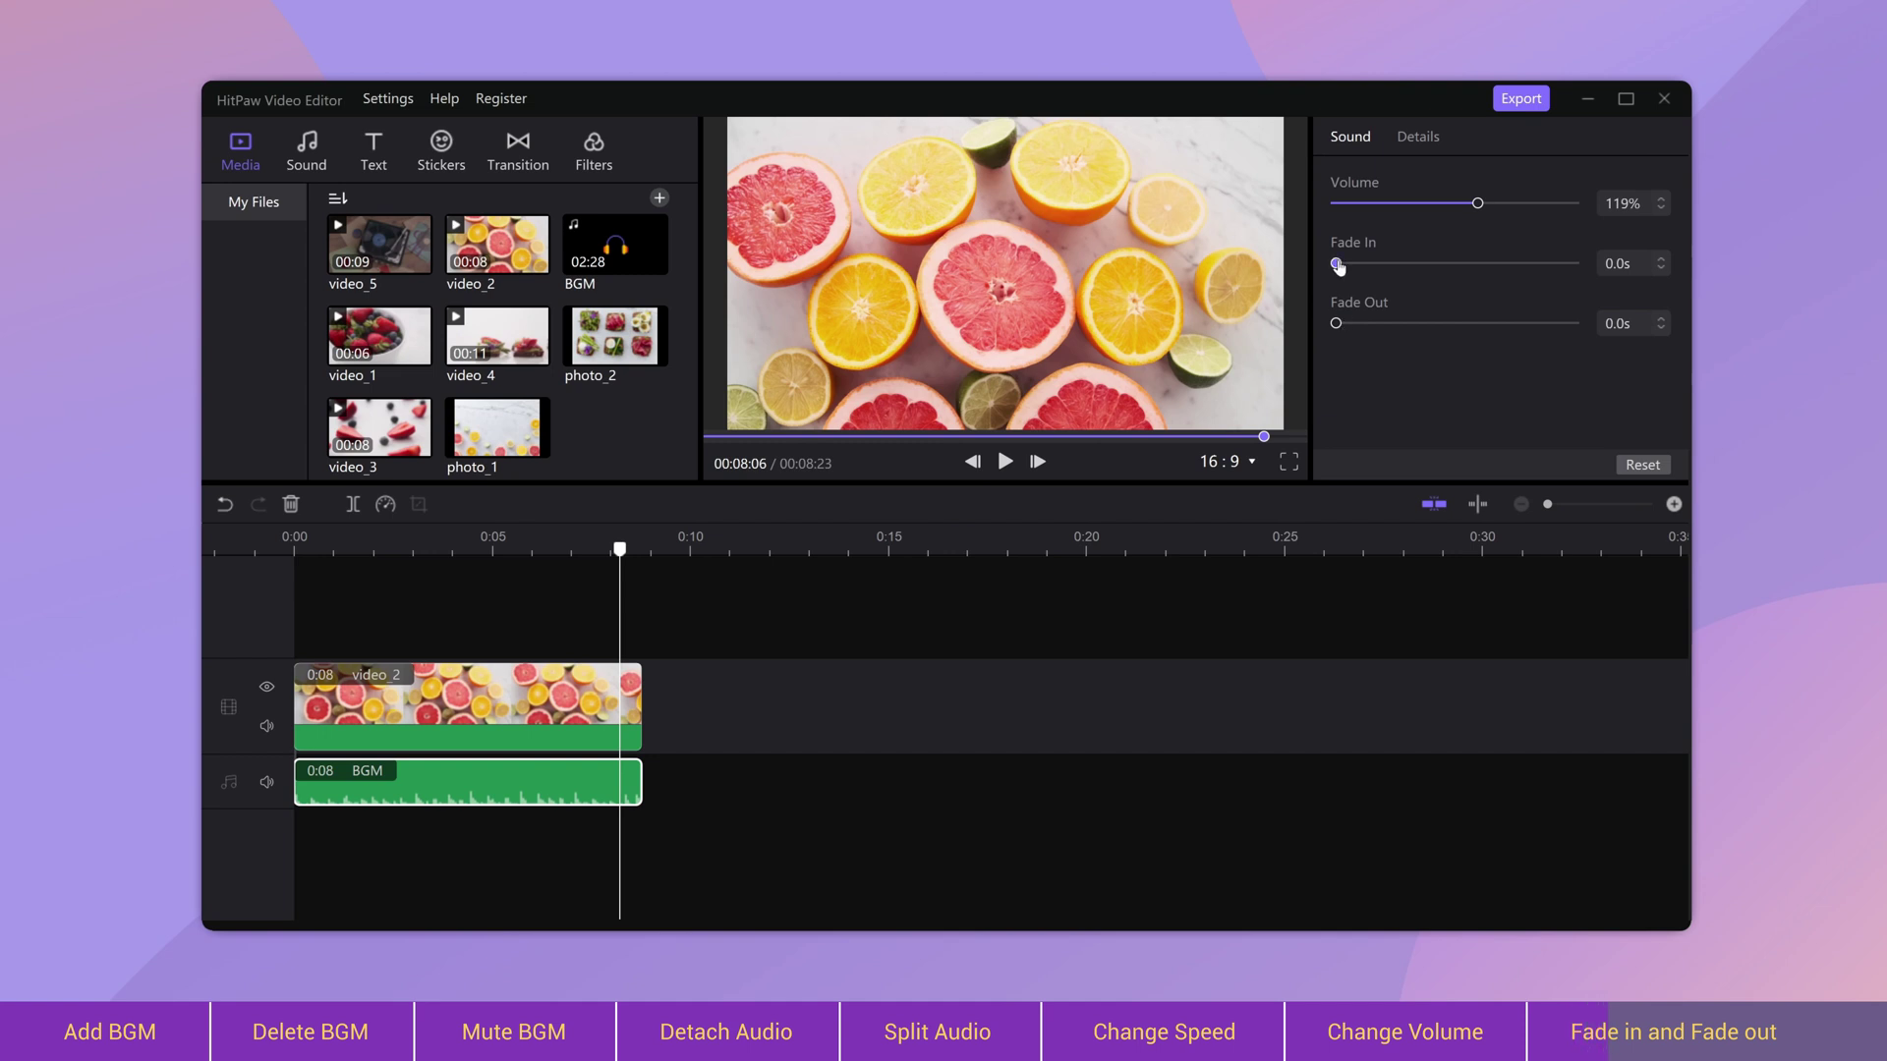
{"action": "left_click_drag", "start_coordinate": [1344, 267], "coordinate": [1357, 324]}
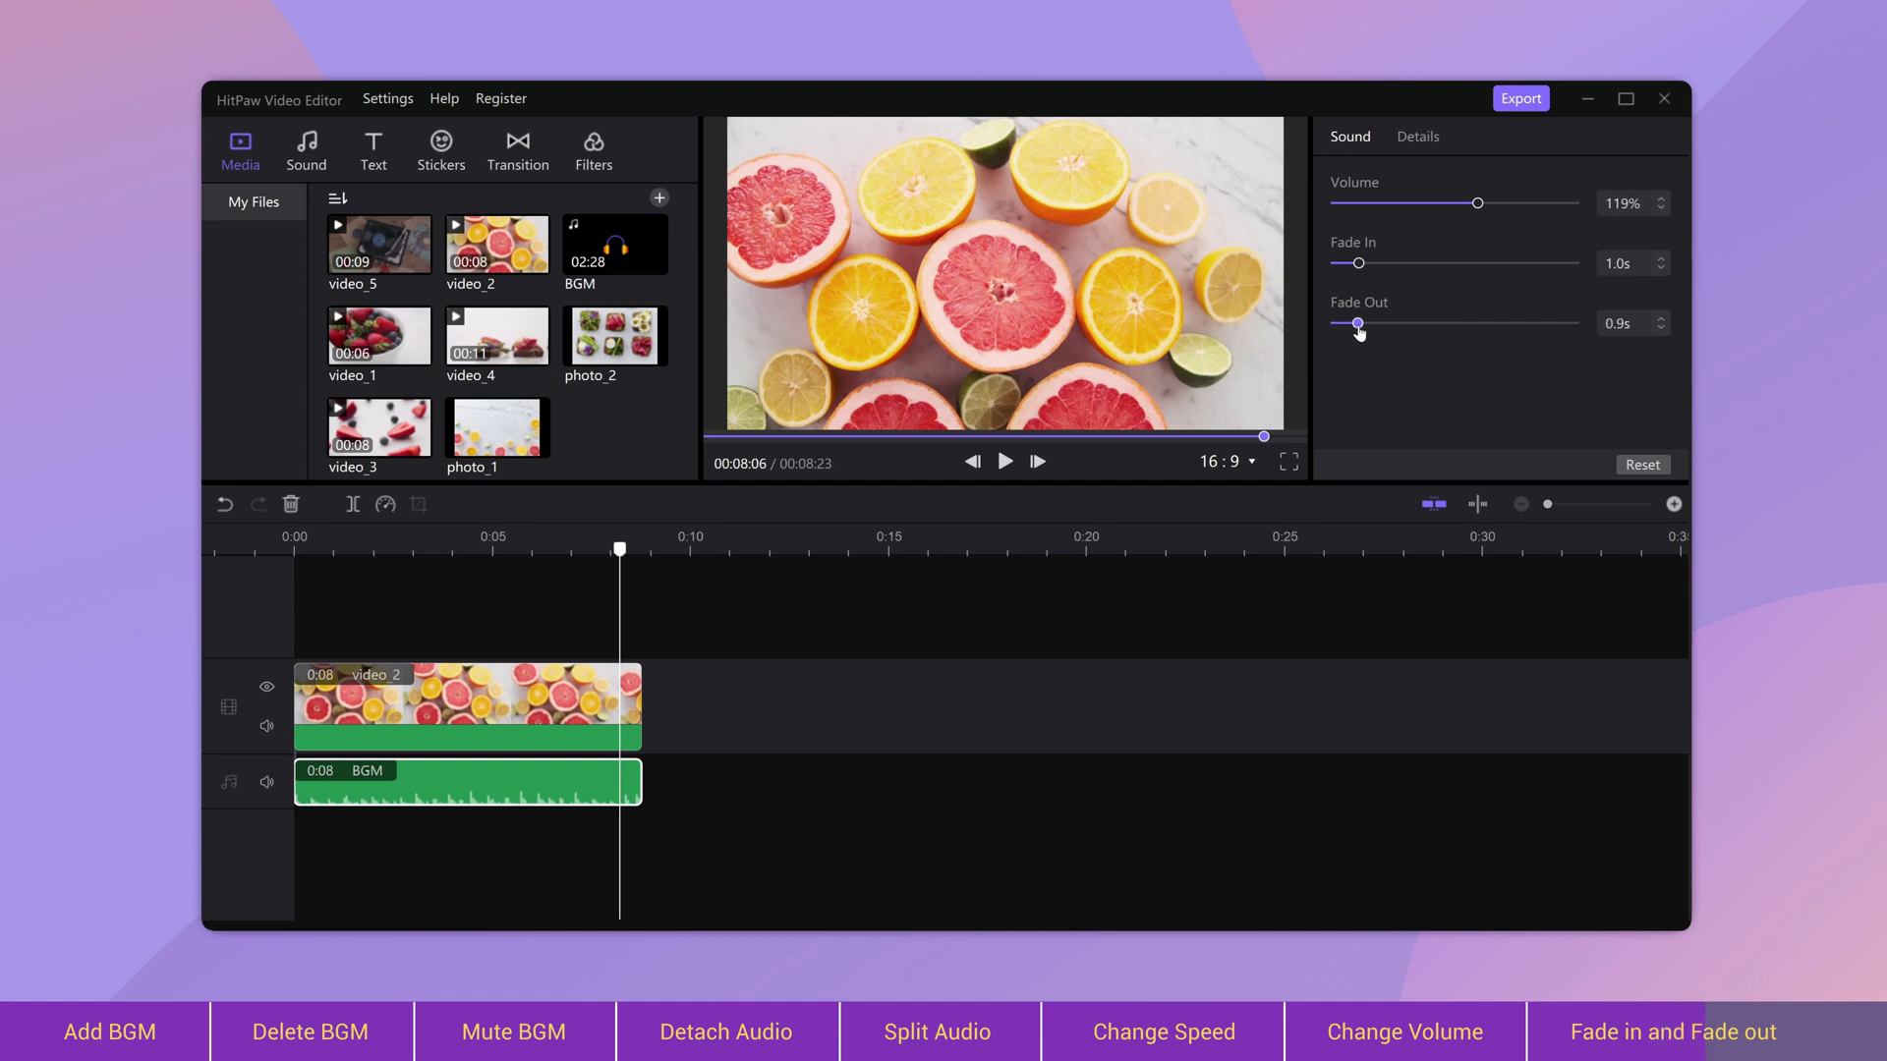
{"action": "left_click_drag", "start_coordinate": [591, 568], "coordinate": [246, 562]}
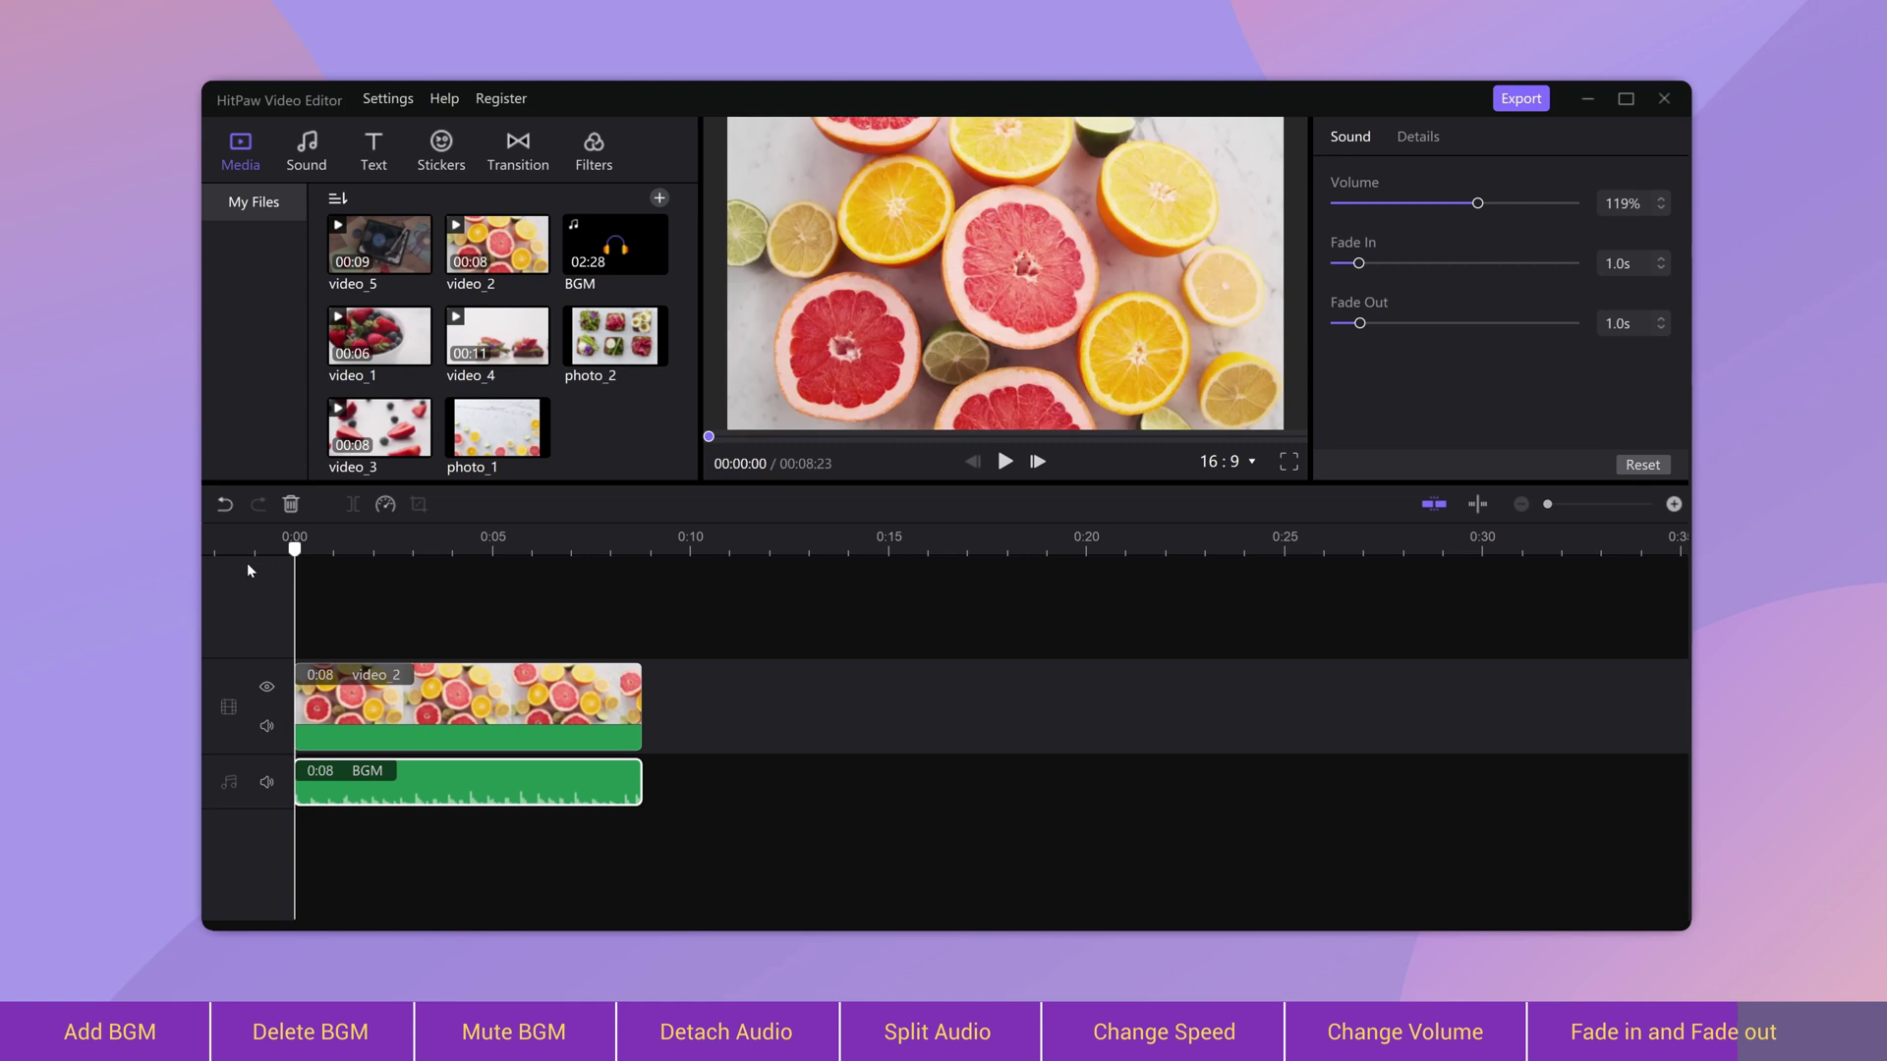
{"action": "key", "text": "space"}
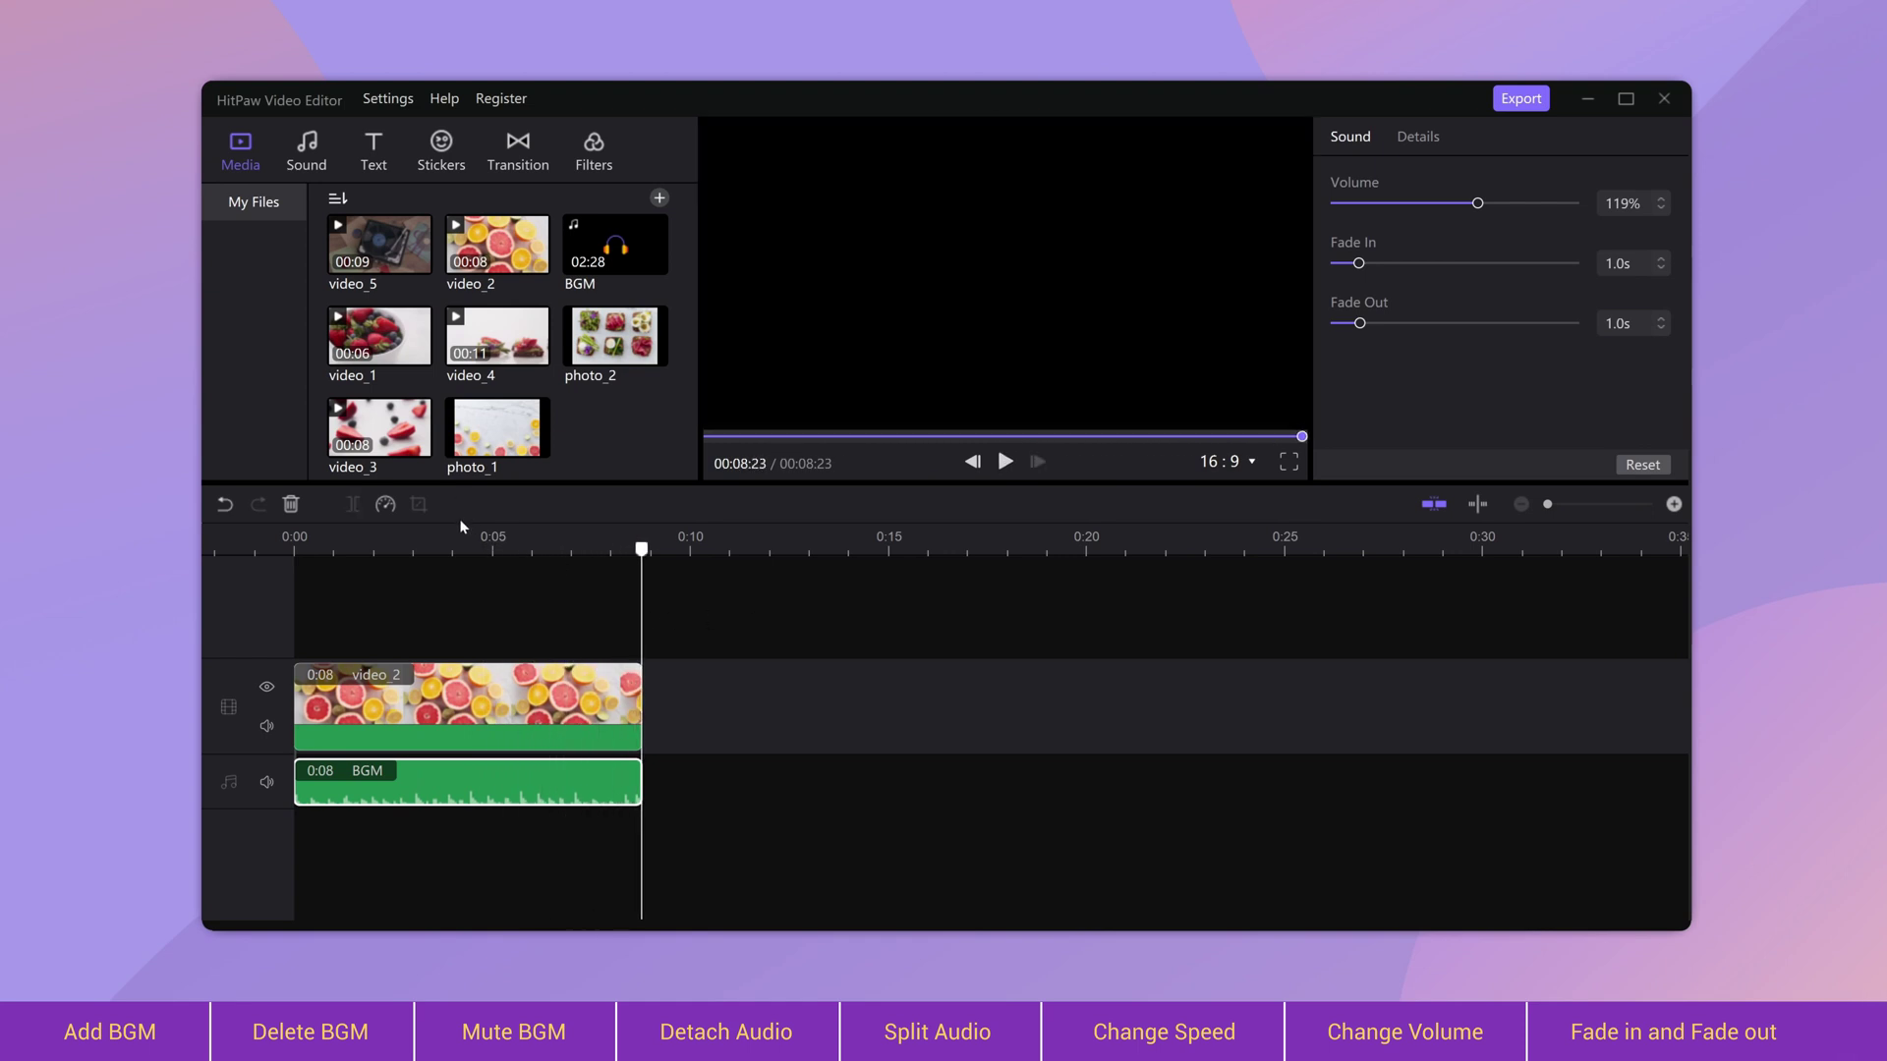
{"action": "left_click", "coordinate": [451, 546]}
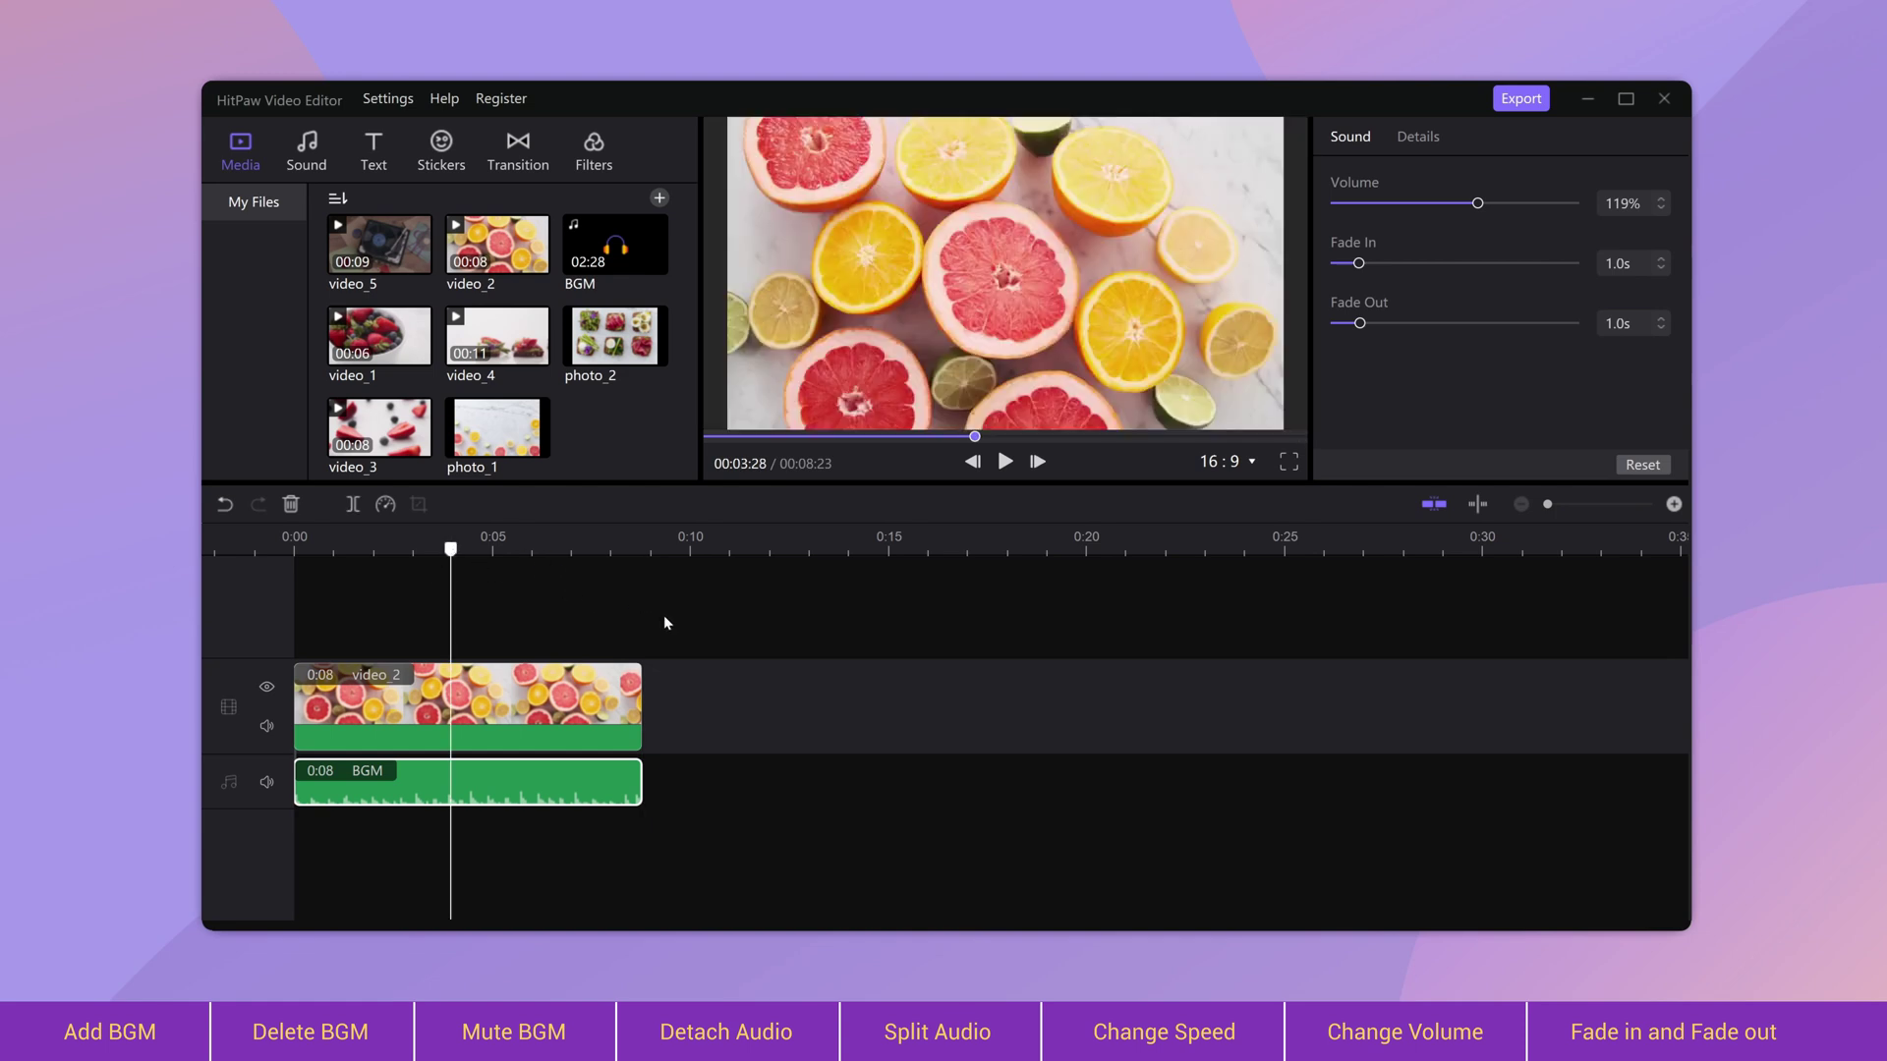
{"action": "left_click", "coordinate": [393, 547]}
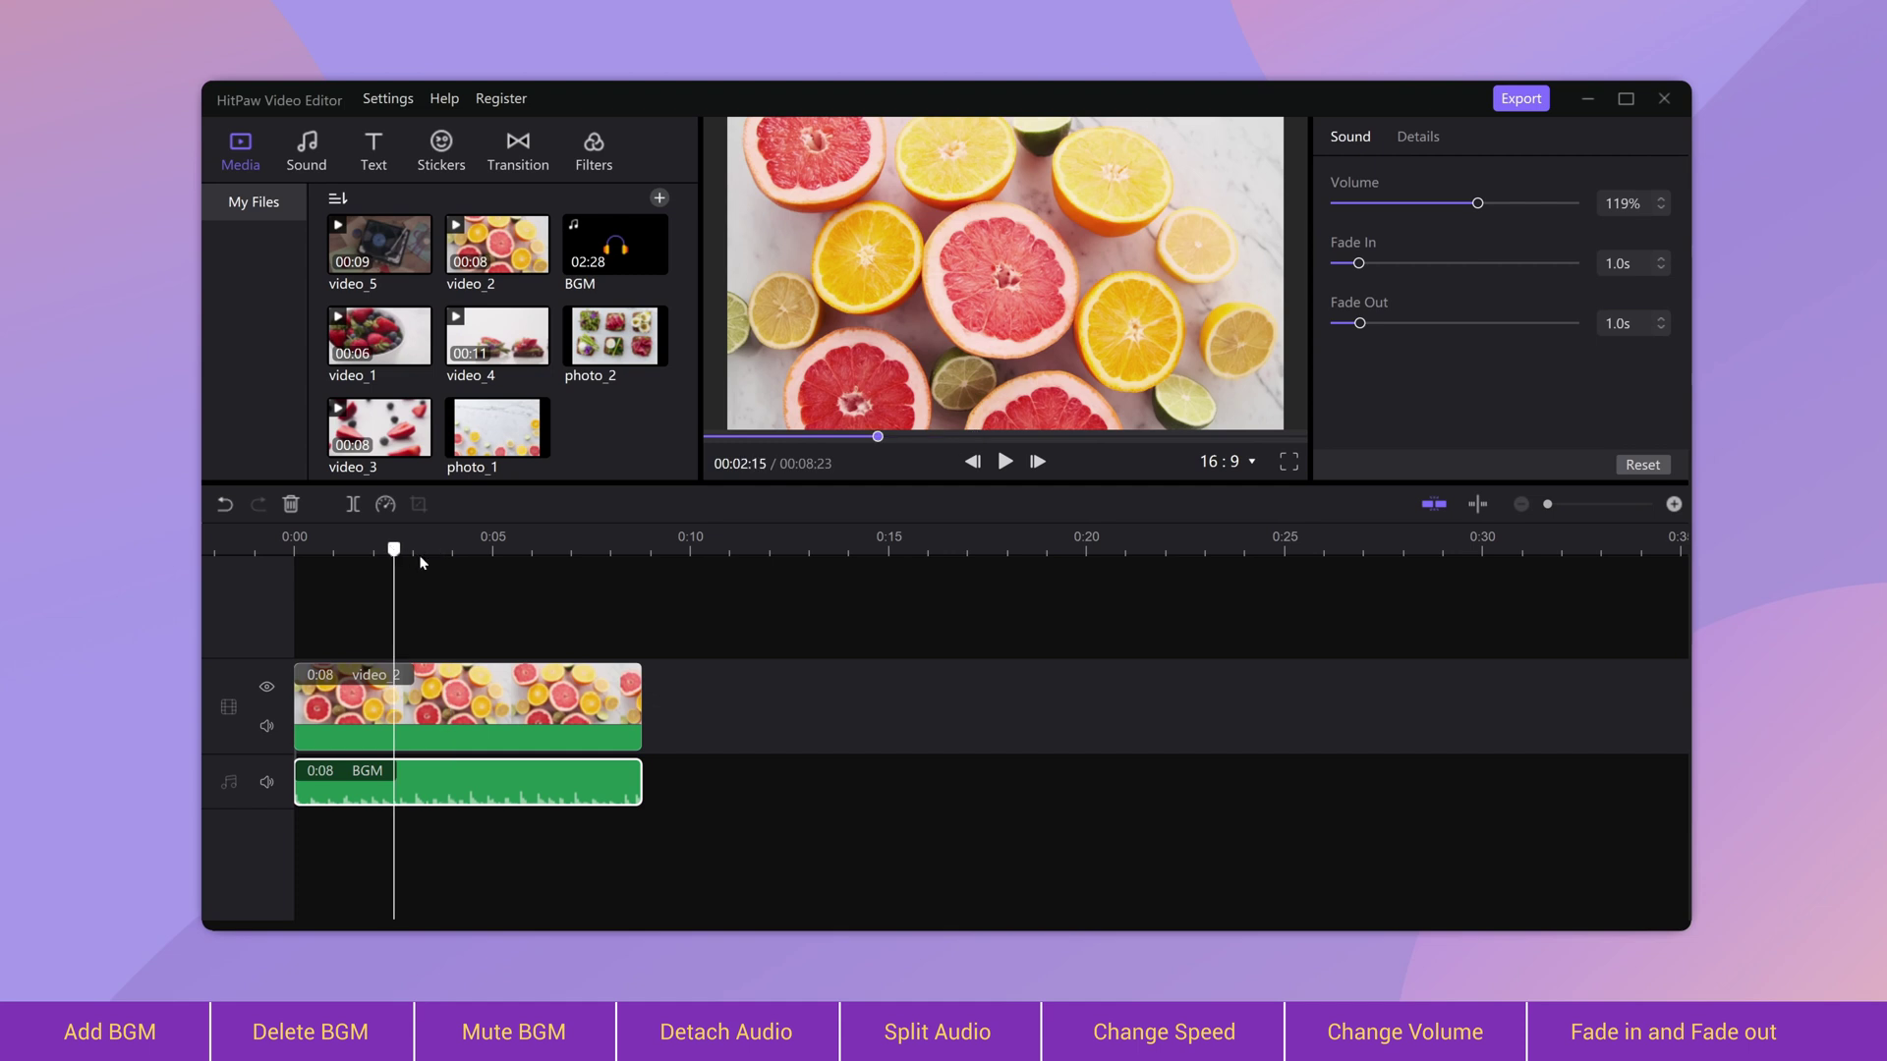